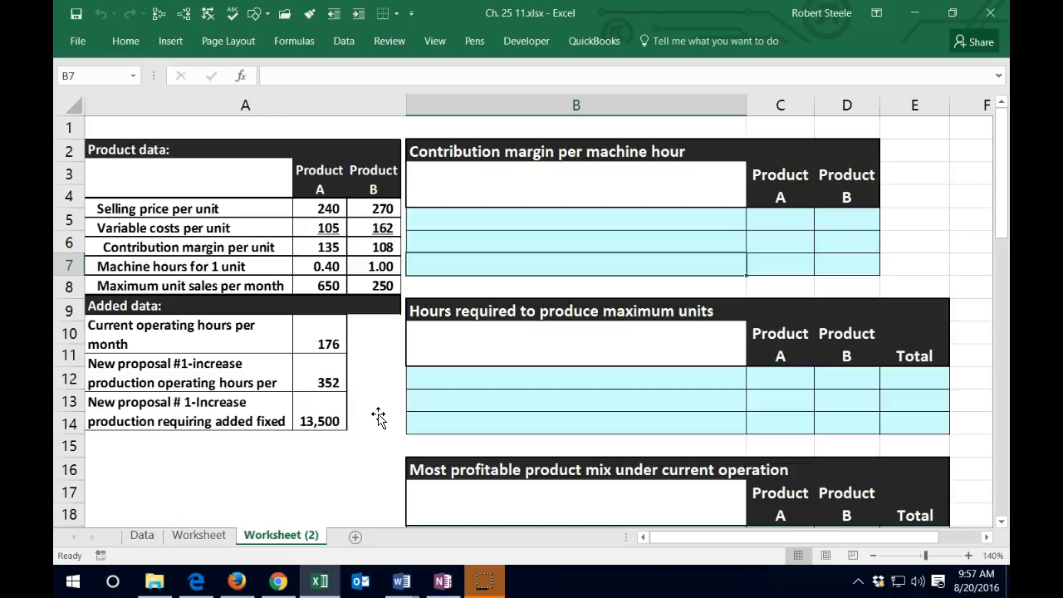
# Fill row 5 with the label Contribution margin per unit, 135 for Product A and 108 for Product B
pyautogui.click(507, 220)
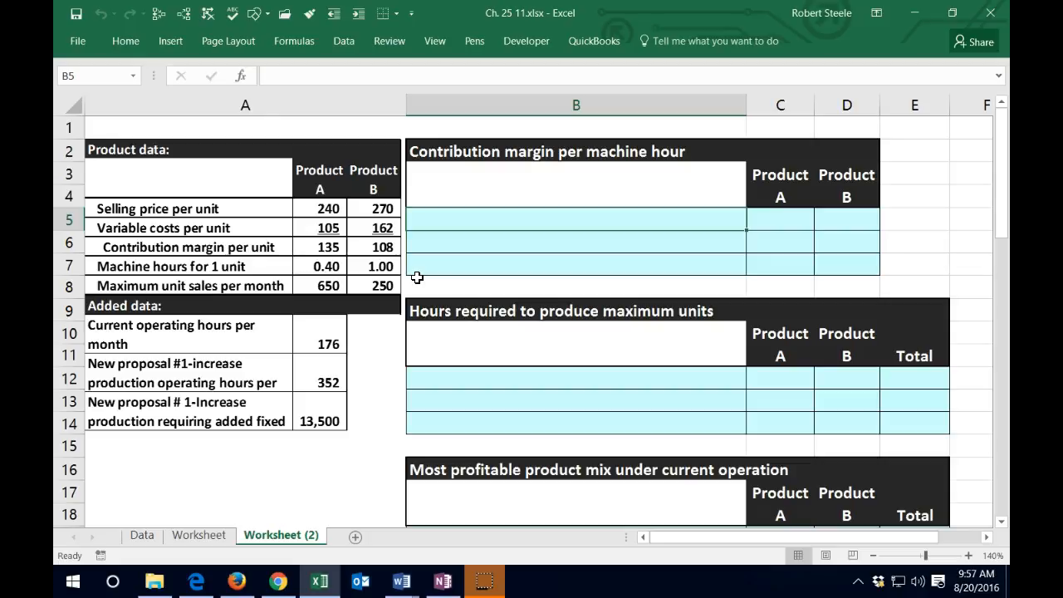
pyautogui.click(458, 214)
pyautogui.click(771, 218)
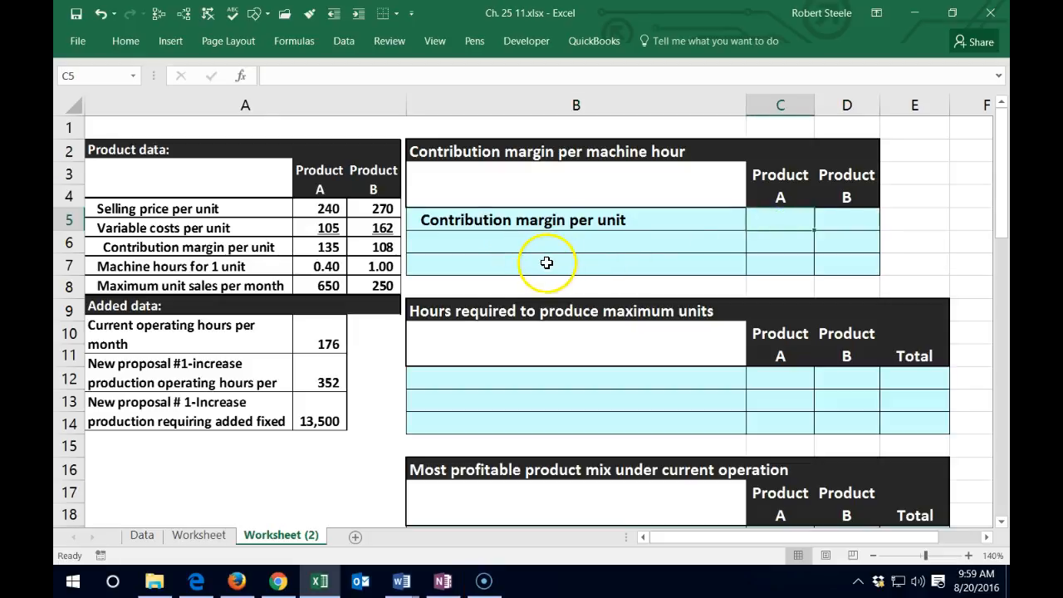
pyautogui.write('135')
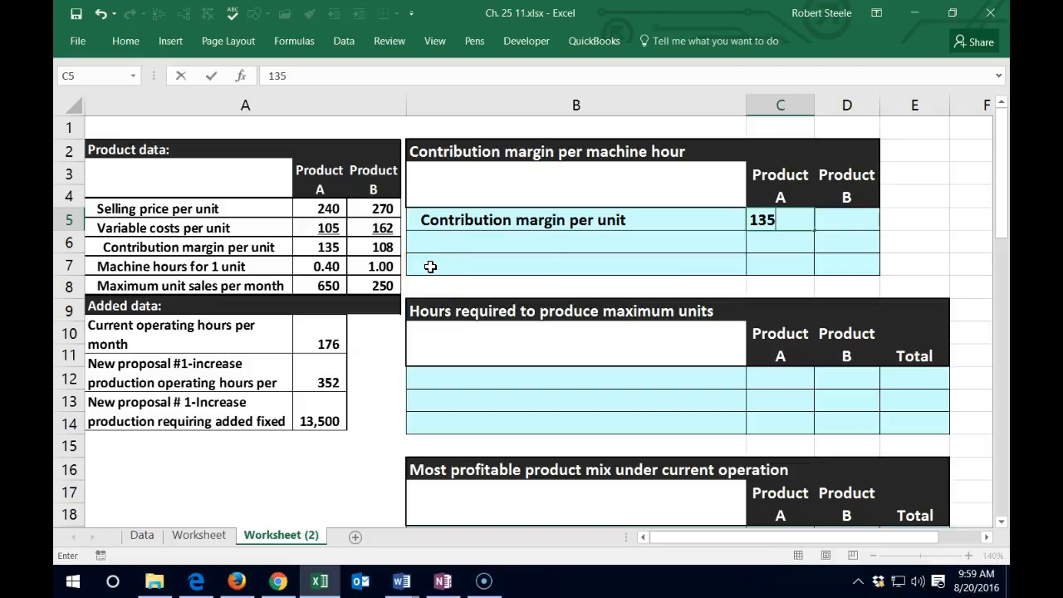
pyautogui.press('Tab')
pyautogui.write('108')
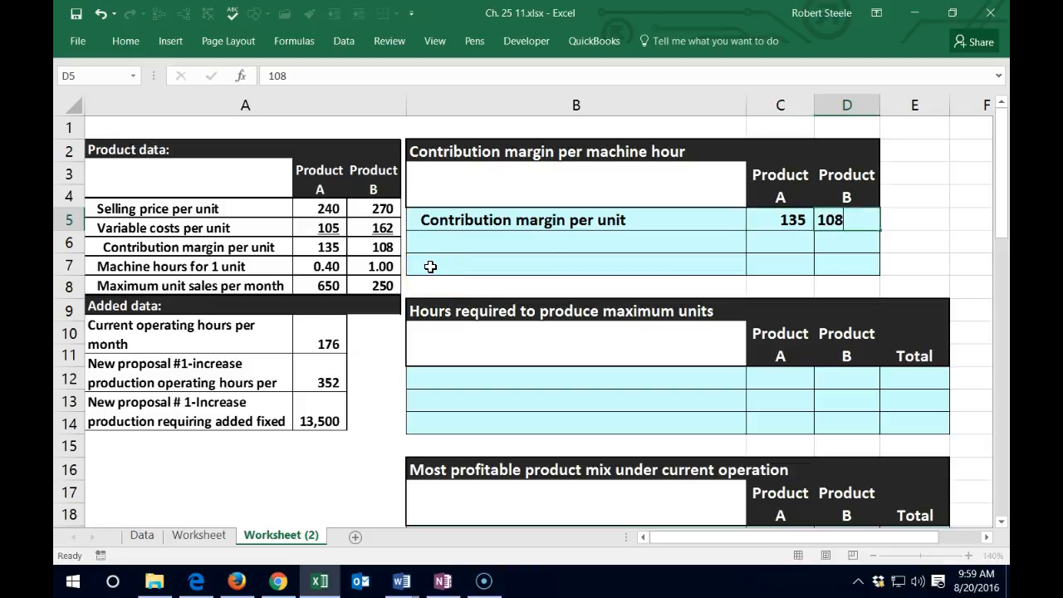
pyautogui.press('Return')
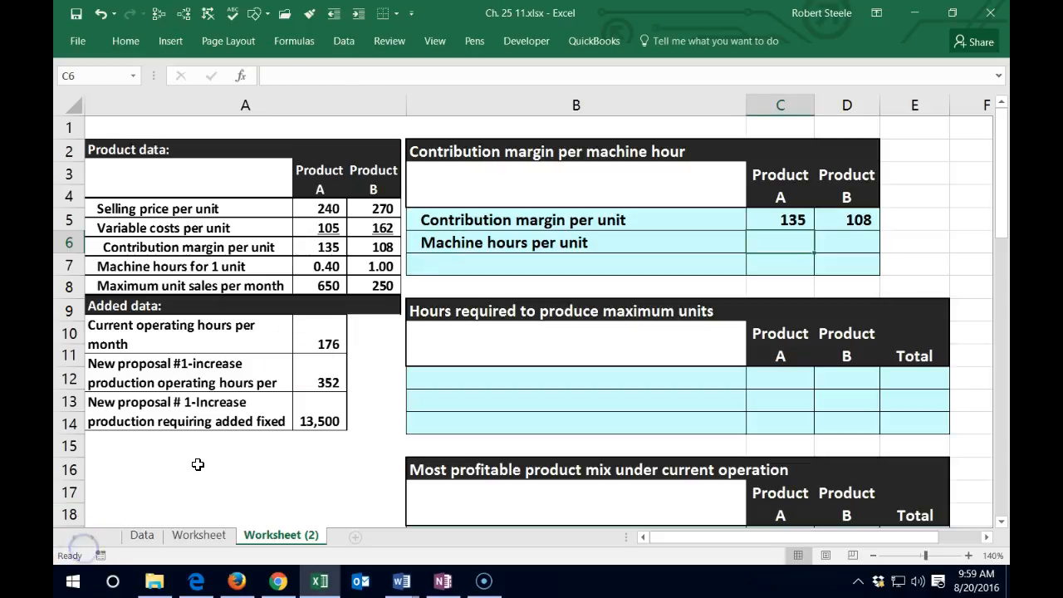
# Fill the Machine hours per unit row with .4 for Product A and 1 for Product B in row 6
pyautogui.write('.4')
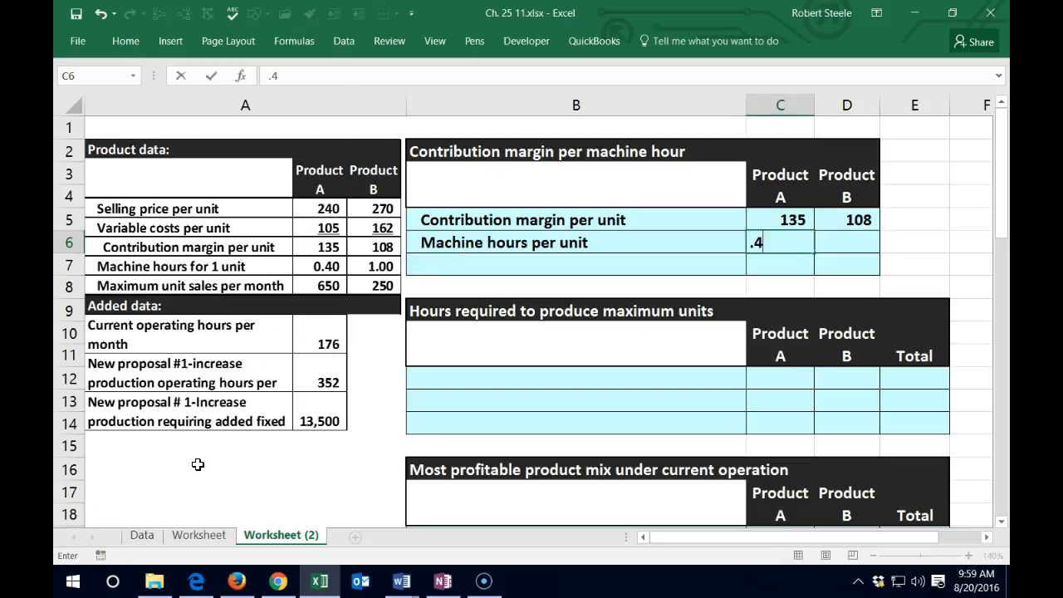
pyautogui.press('Tab')
pyautogui.write('1')
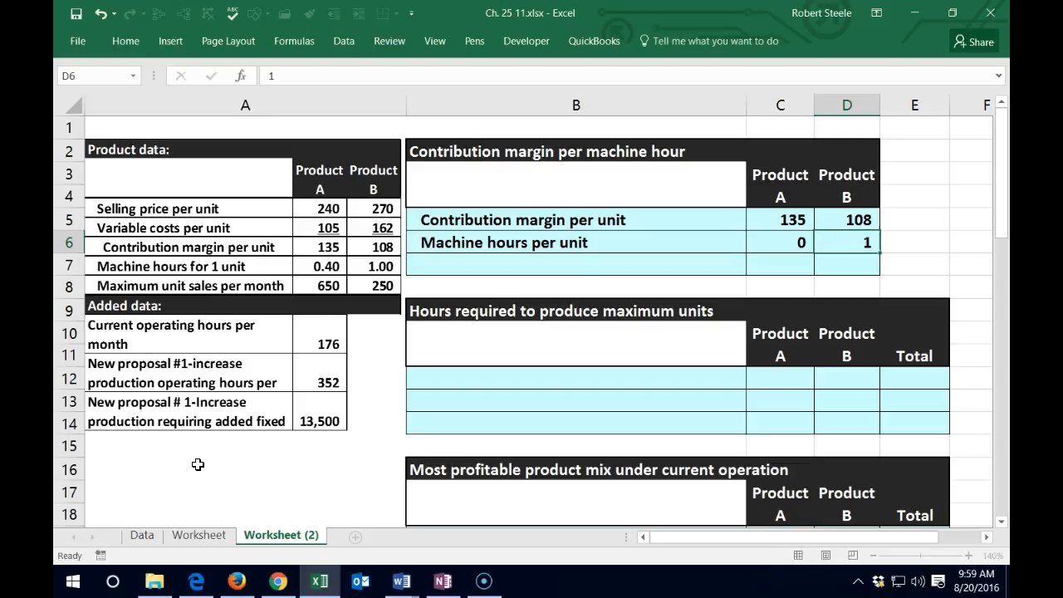
pyautogui.press('Return')
# Format the machine hours values in C6:D6 with two decimal places and an underline
pyautogui.moveTo(757, 243); pyautogui.dragTo(850, 240)
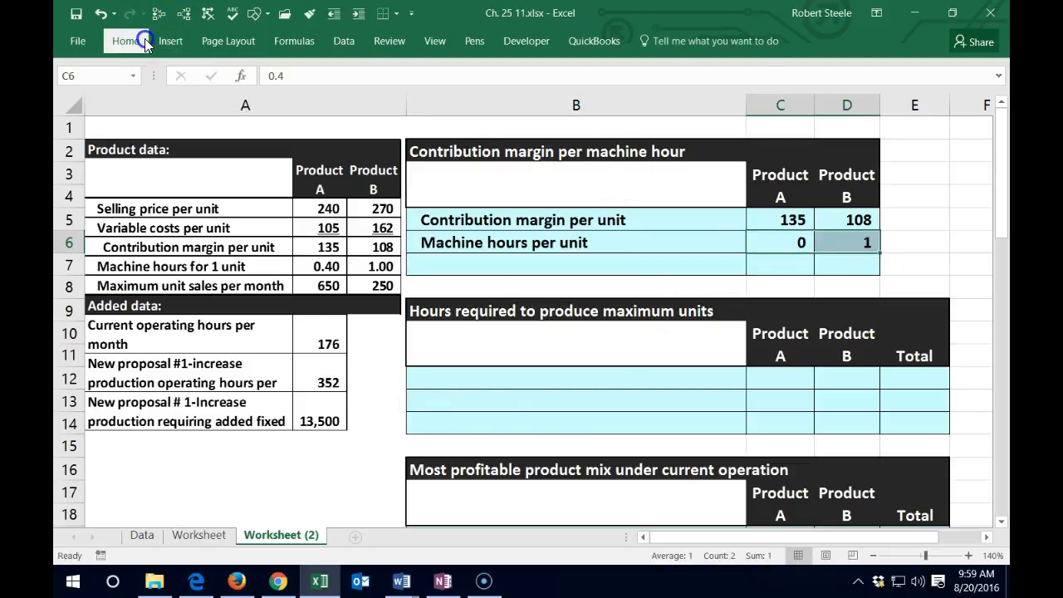
pyautogui.click(125, 40)
pyautogui.click(554, 98)
pyautogui.click(553, 98)
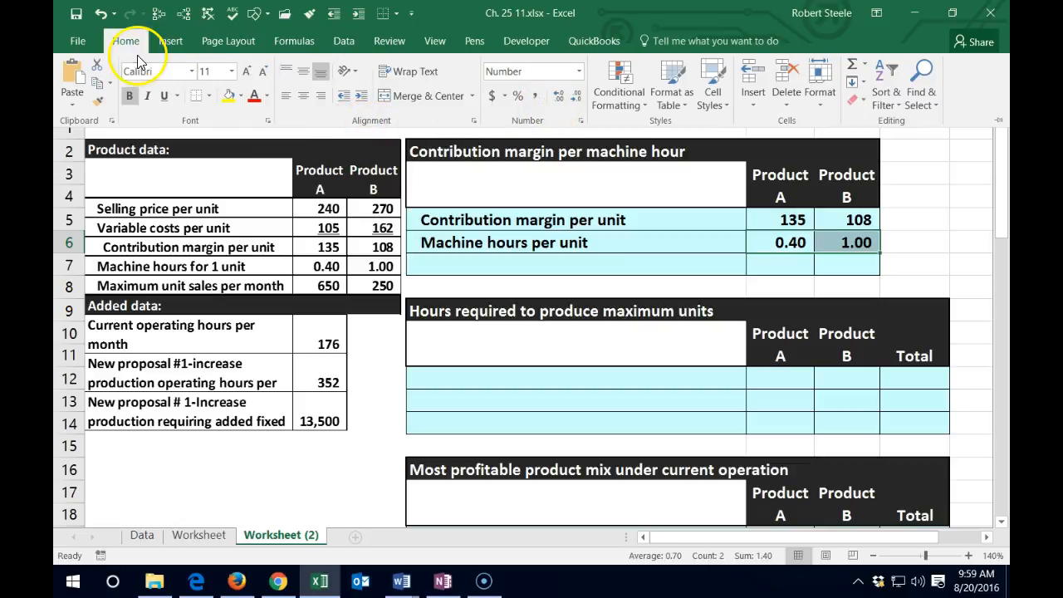
pyautogui.click(166, 97)
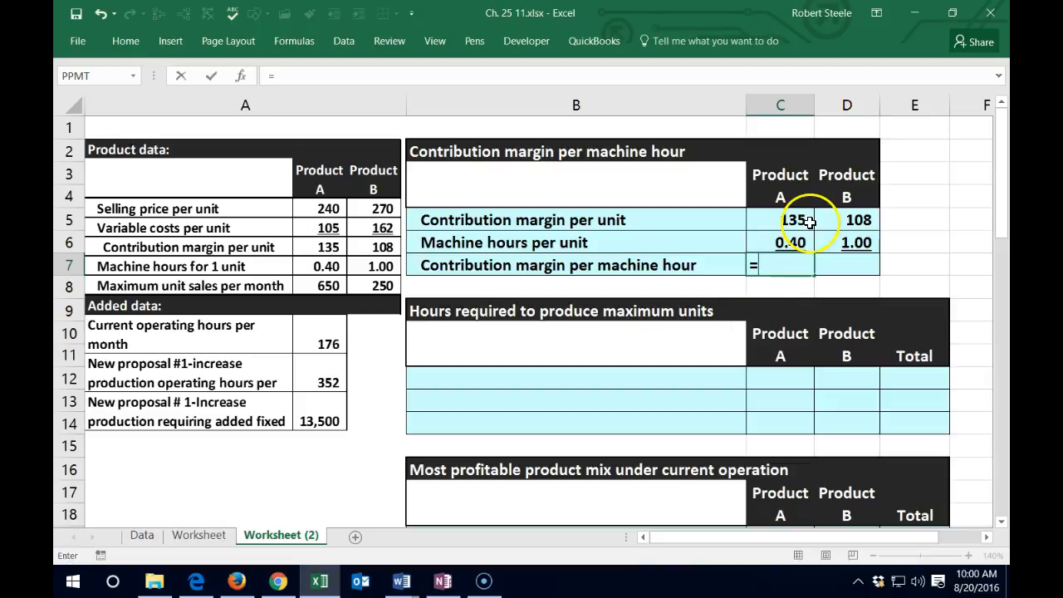
# Calculate the contribution margin per machine hour in row 7 with =C5/C6 for Product A and =D5/D6 for Product B
pyautogui.click(798, 218)
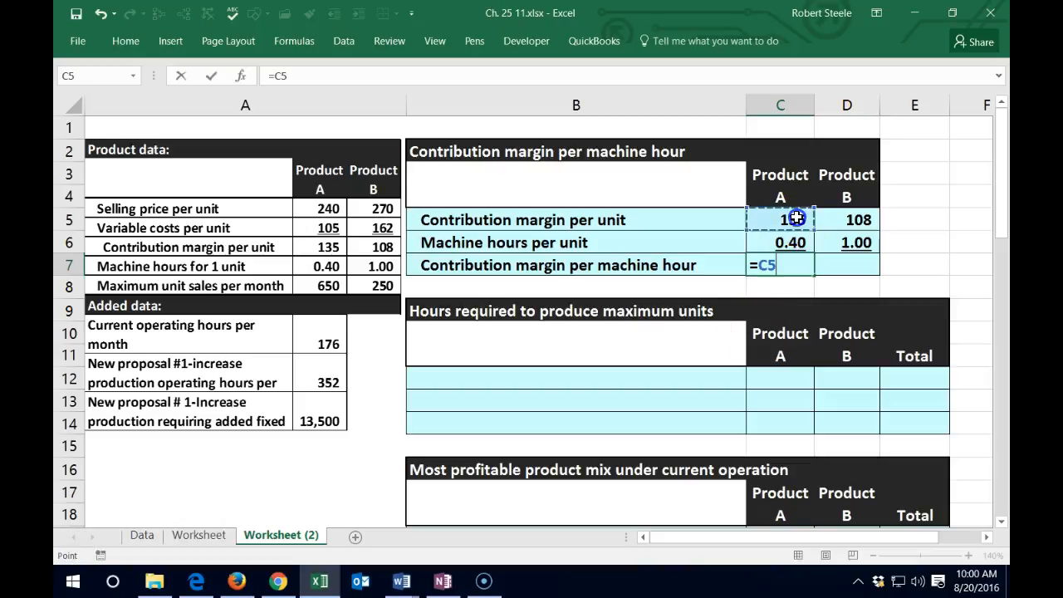
pyautogui.write('/')
pyautogui.click(782, 241)
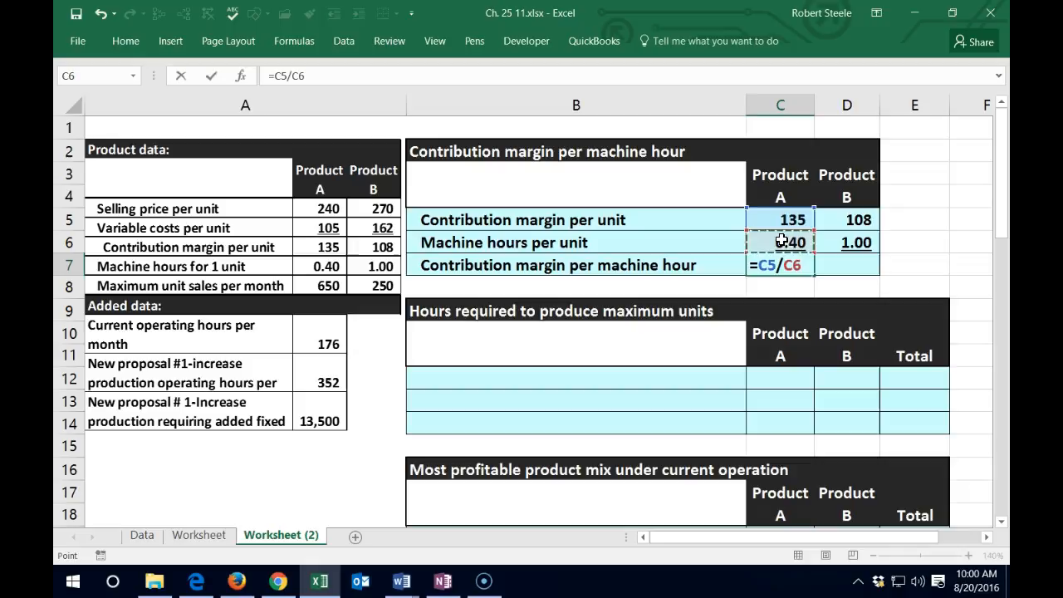
pyautogui.press('Tab')
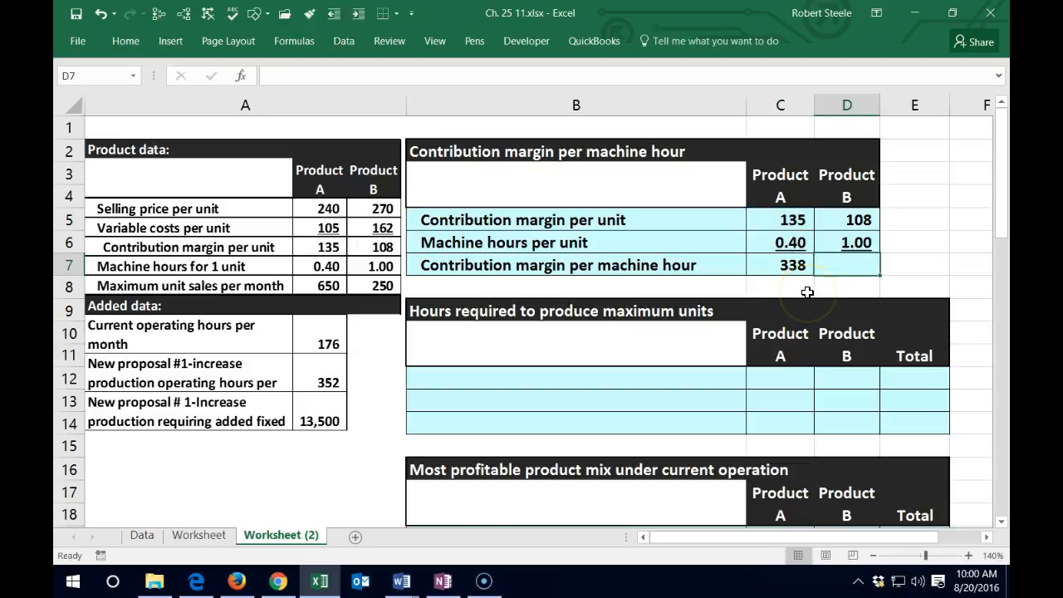
pyautogui.write('=')
pyautogui.click(838, 226)
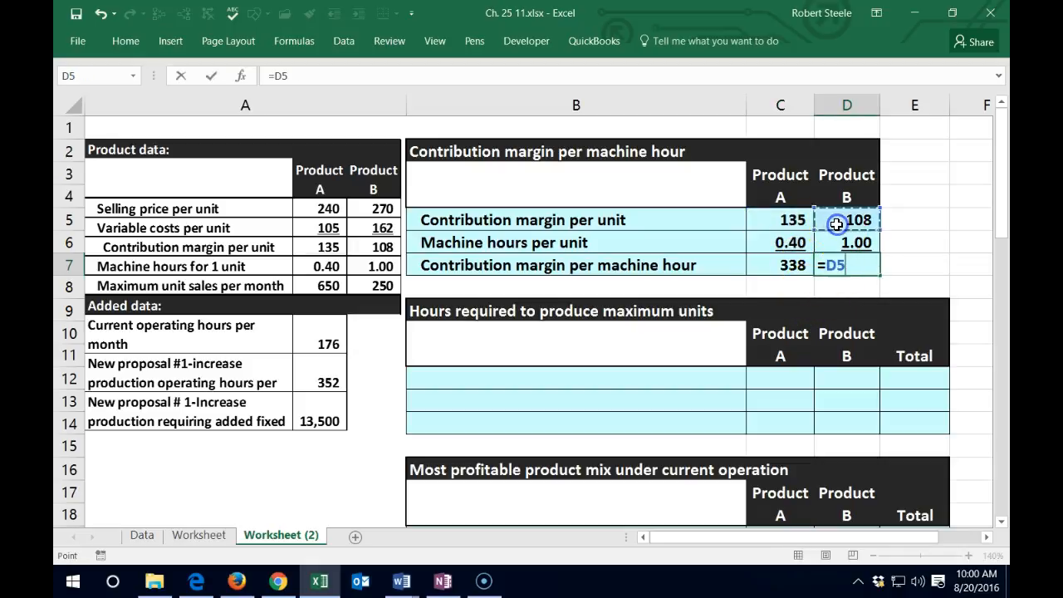
pyautogui.write('/')
pyautogui.click(828, 241)
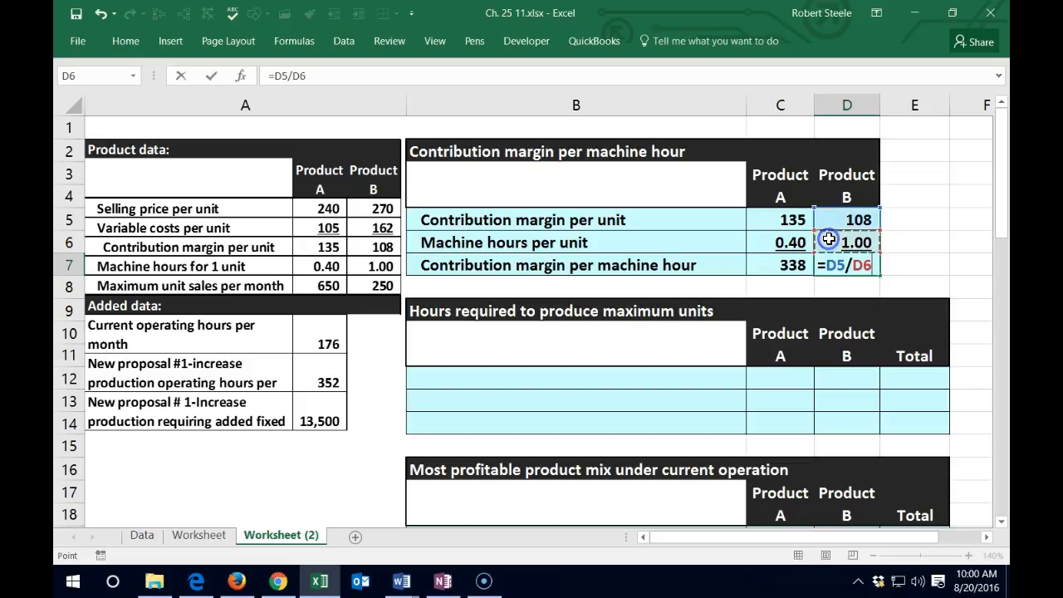
pyautogui.press('Return')
# Show the contribution margin per machine hour values in C7:D7 with two decimal places
pyautogui.moveTo(792, 265); pyautogui.dragTo(840, 265)
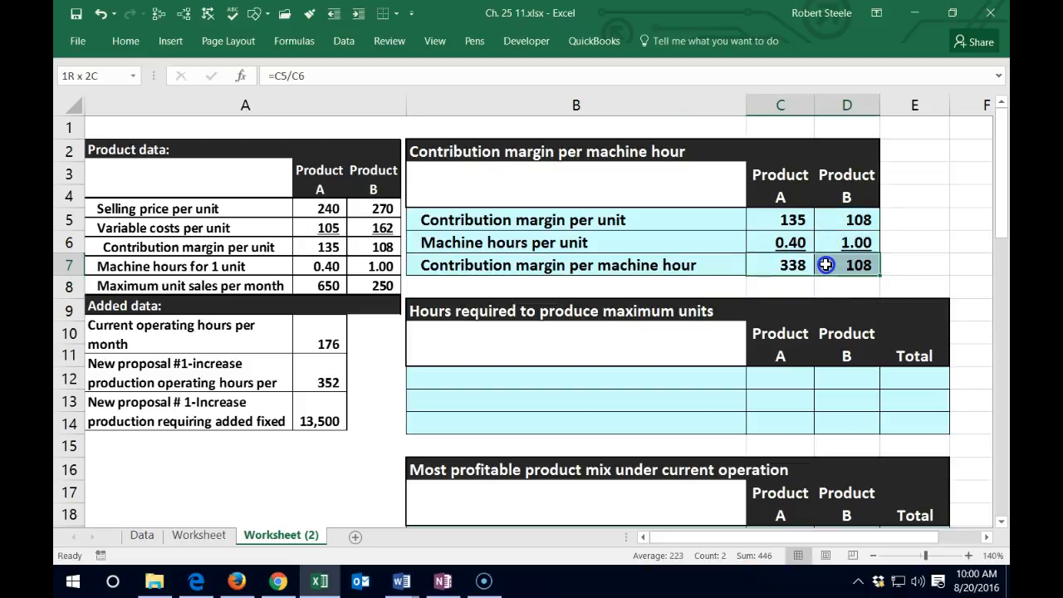
pyautogui.click(114, 43)
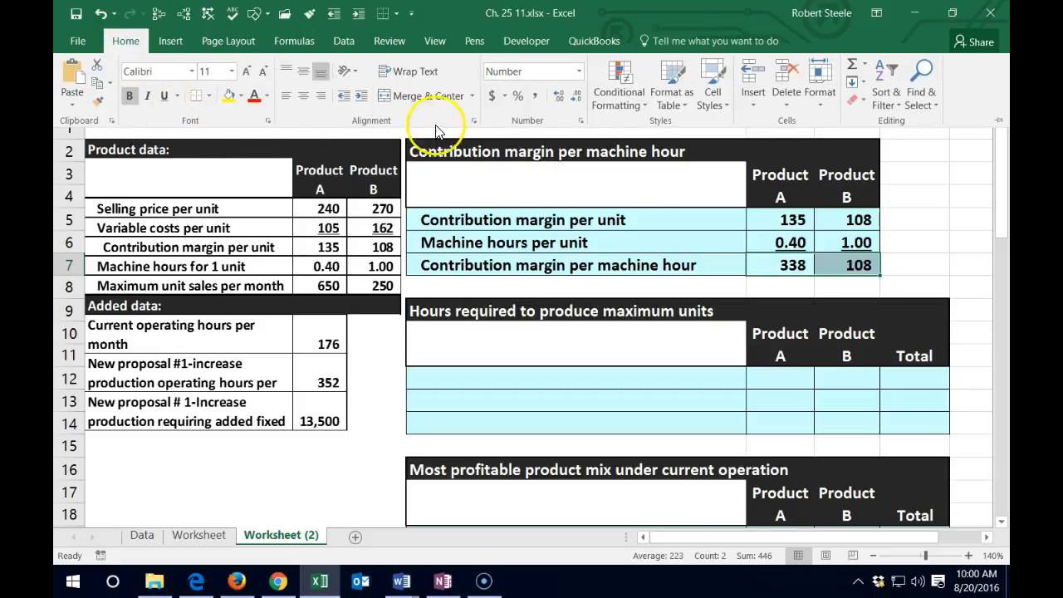
pyautogui.click(560, 95)
pyautogui.click(561, 96)
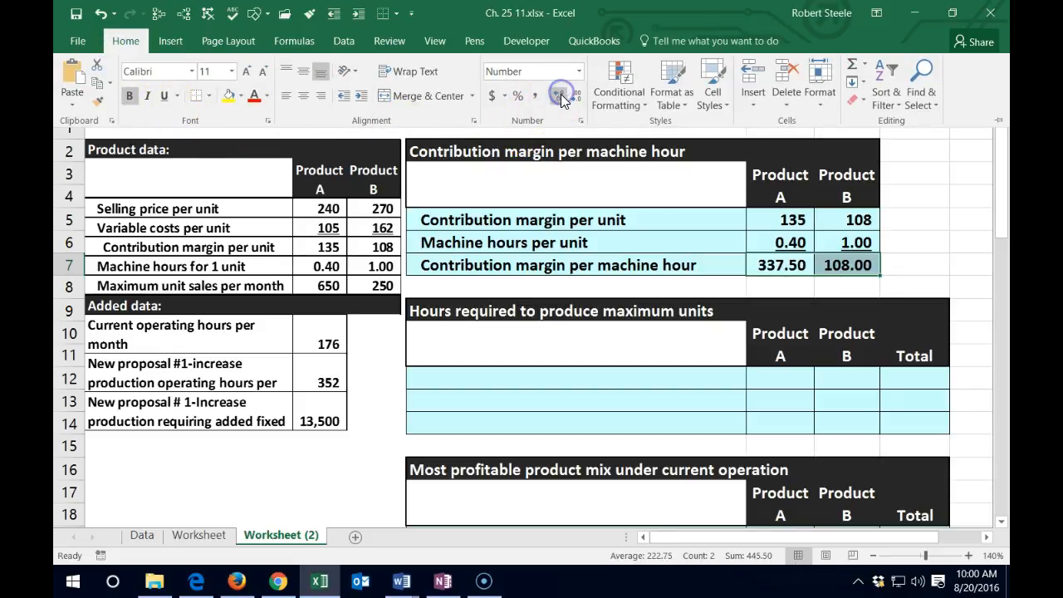
pyautogui.click(585, 295)
pyautogui.click(750, 286)
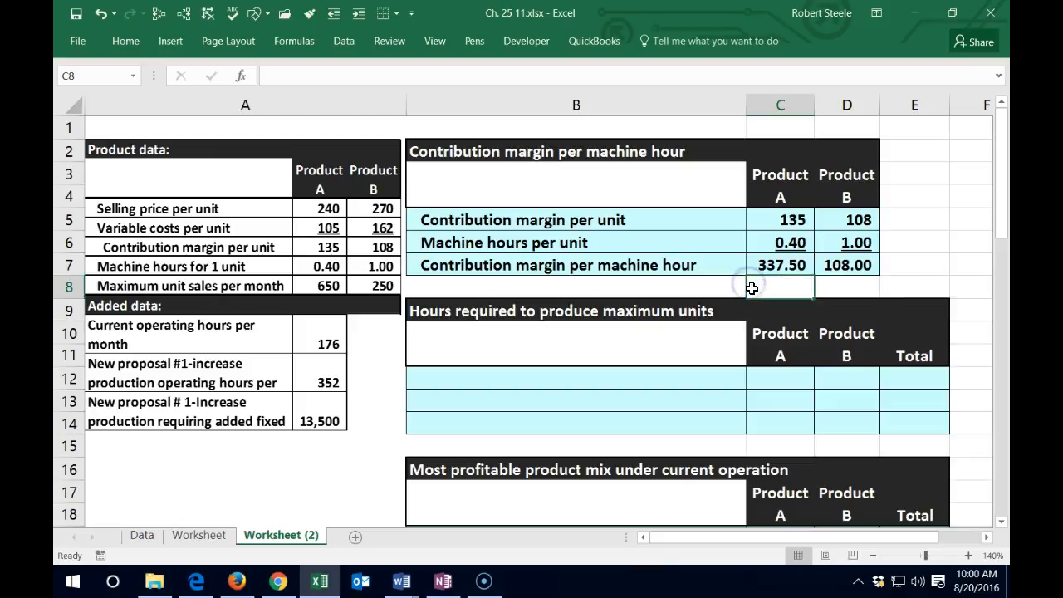
pyautogui.click(769, 265)
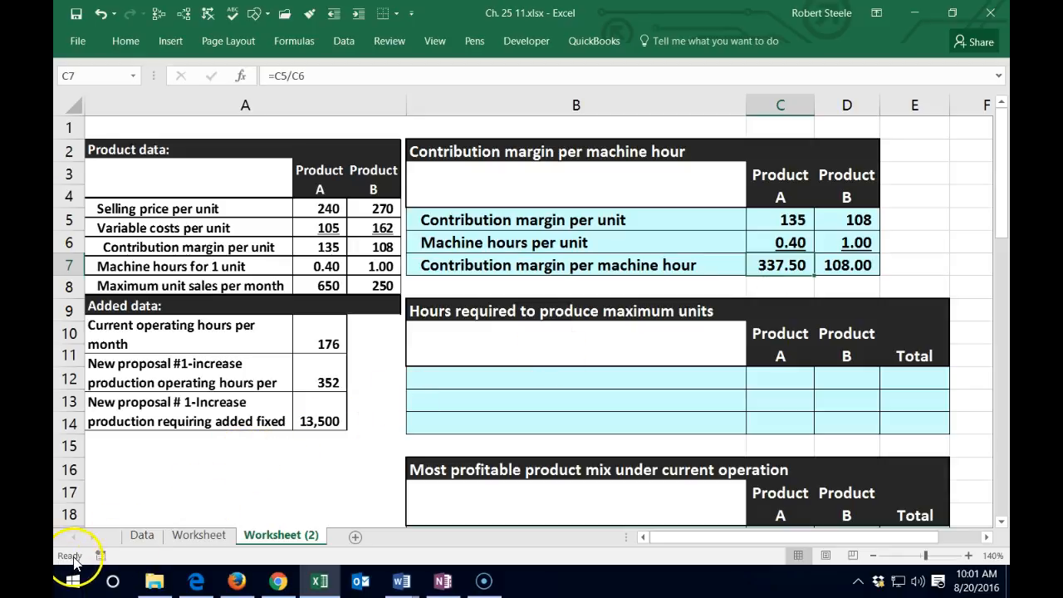
# Fill row 12 with the label Maximum unit sales per month, 650 for Product A and 250 for Product B
pyautogui.click(453, 386)
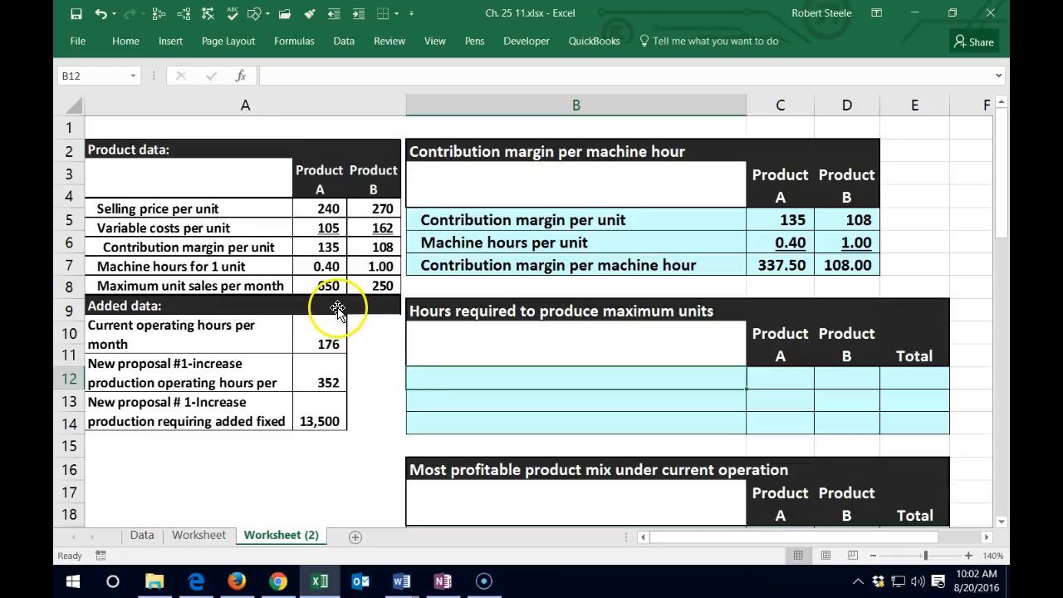
pyautogui.write('Maximum unit sales per month')
pyautogui.press('Tab')
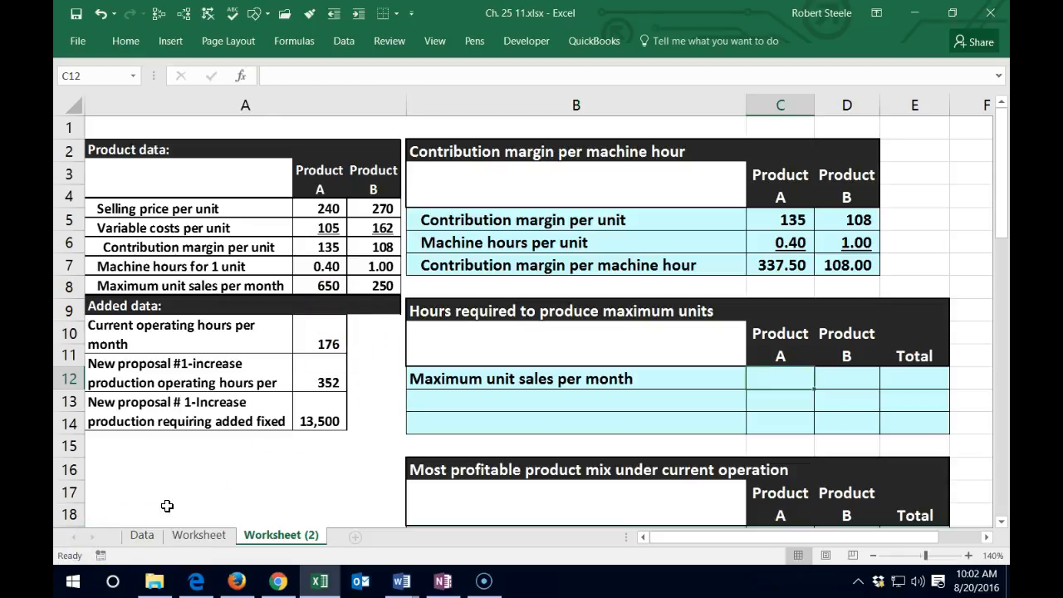
pyautogui.write('650')
pyautogui.press('Tab')
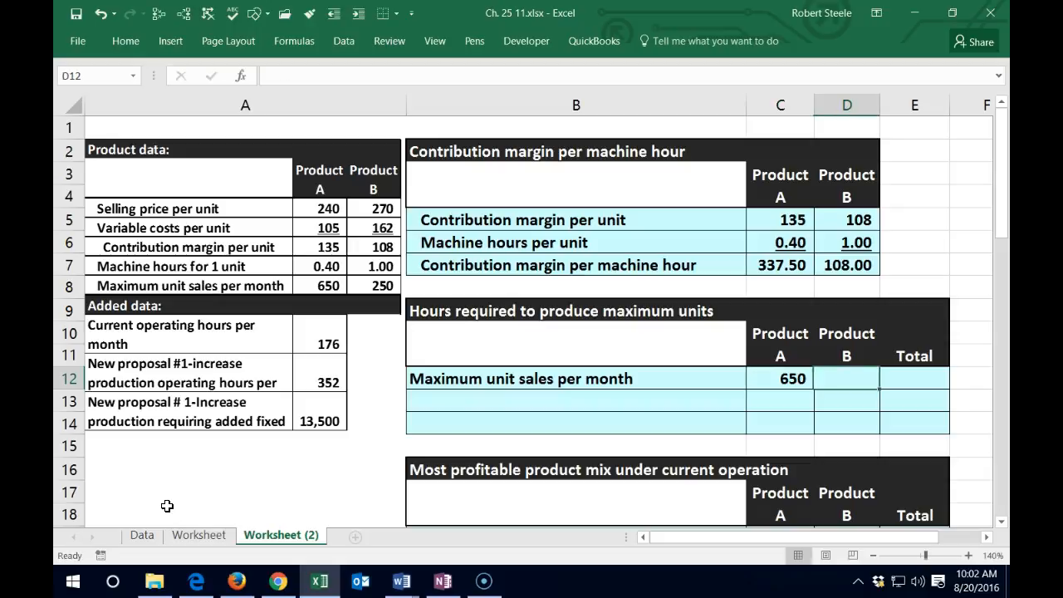
pyautogui.write('25')
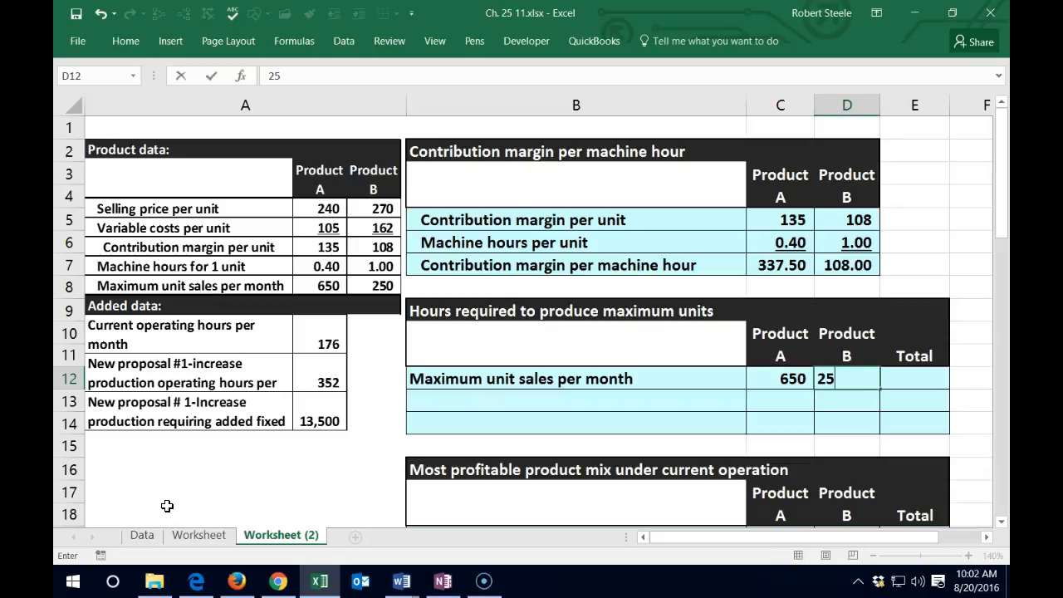
pyautogui.write('0')
pyautogui.press('Return')
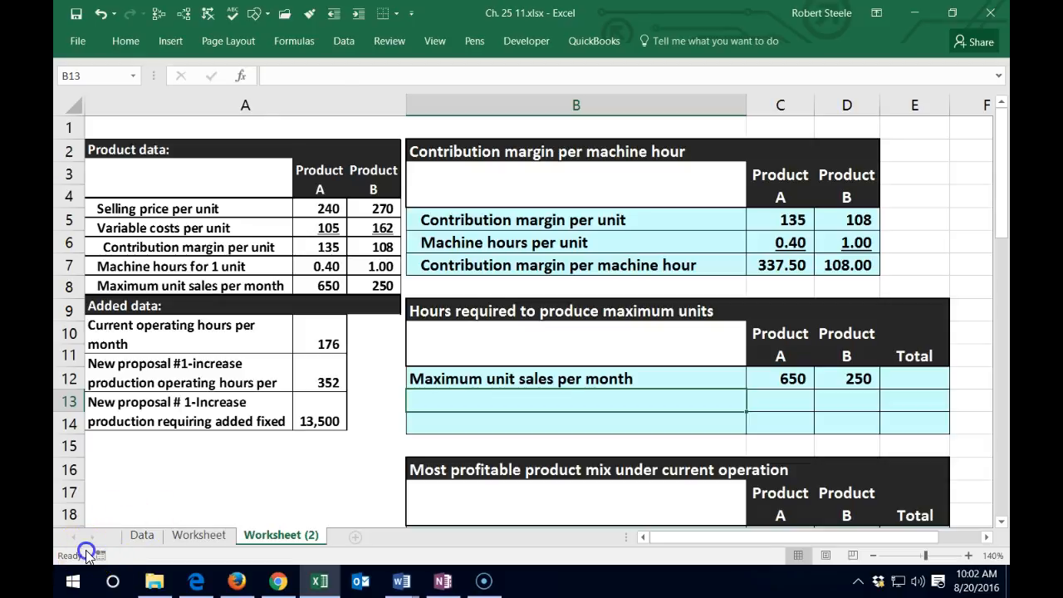
# Fill row 13 with the label Machine hours per unit, 0.4 for Product A and 1 for Product B
pyautogui.write('Machine hours per unit')
pyautogui.press('Tab')
pyautogui.write('.')
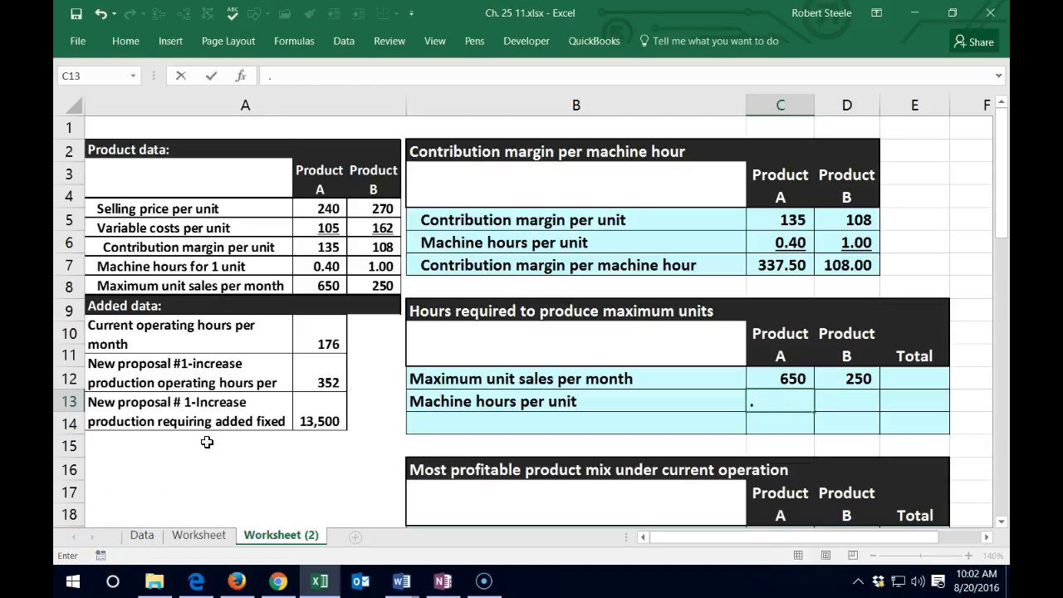
pyautogui.press('Tab')
pyautogui.write('1')
pyautogui.press('Return')
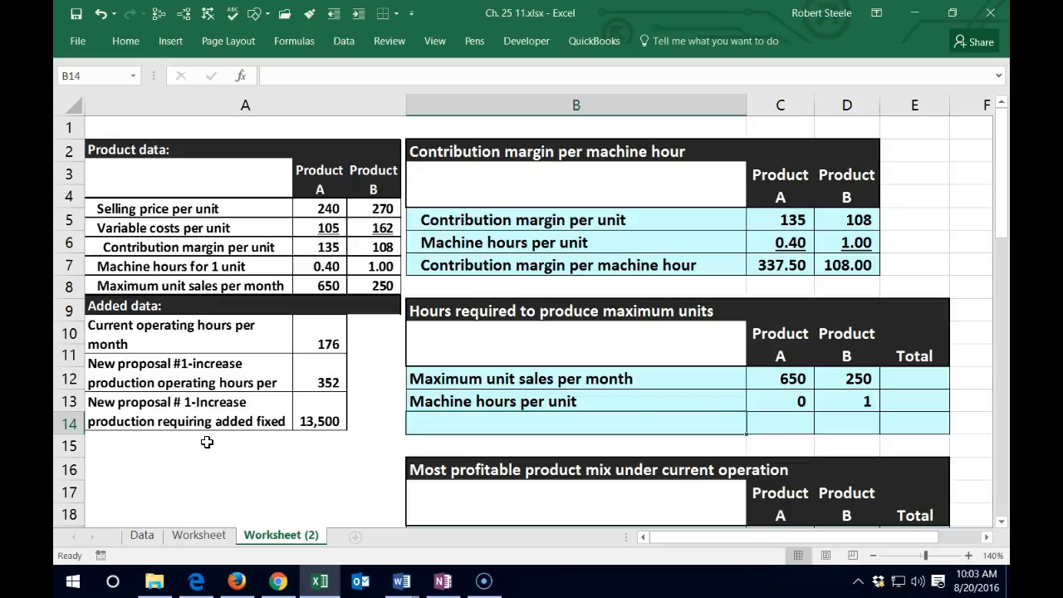
# Copy the formatting of the machine hours cells C6:D6 onto C13:D13
pyautogui.click(781, 243)
pyautogui.moveTo(781, 243); pyautogui.dragTo(831, 243)
pyautogui.click(133, 41)
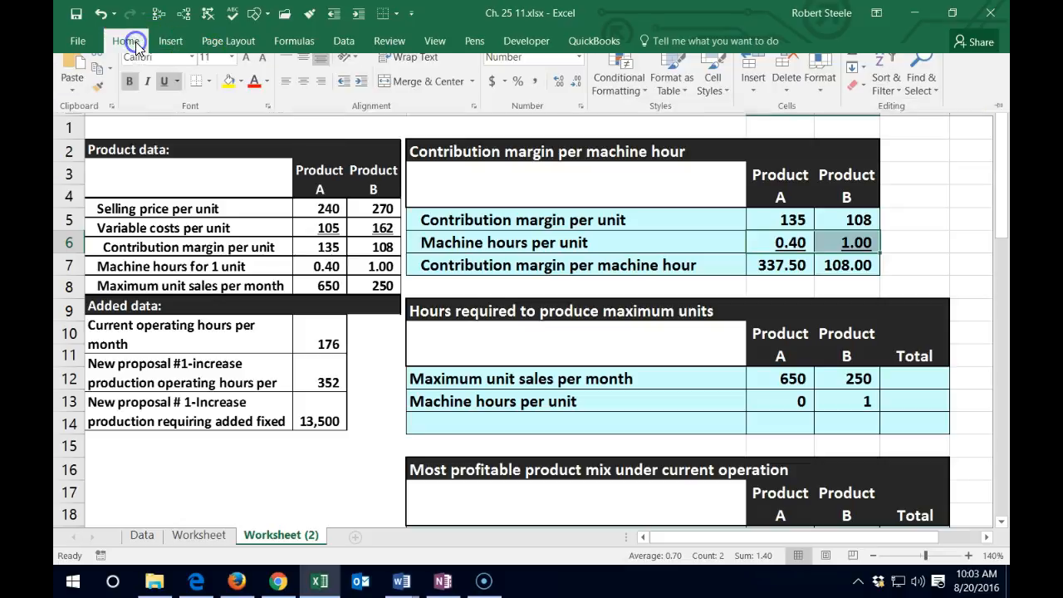
pyautogui.click(100, 104)
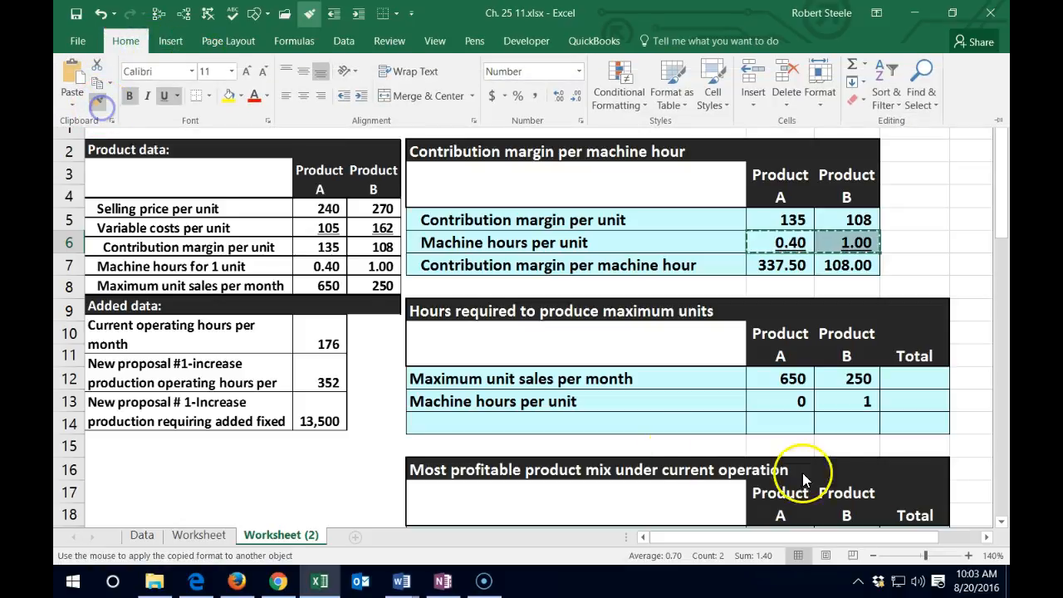
pyautogui.moveTo(781, 402); pyautogui.dragTo(831, 402)
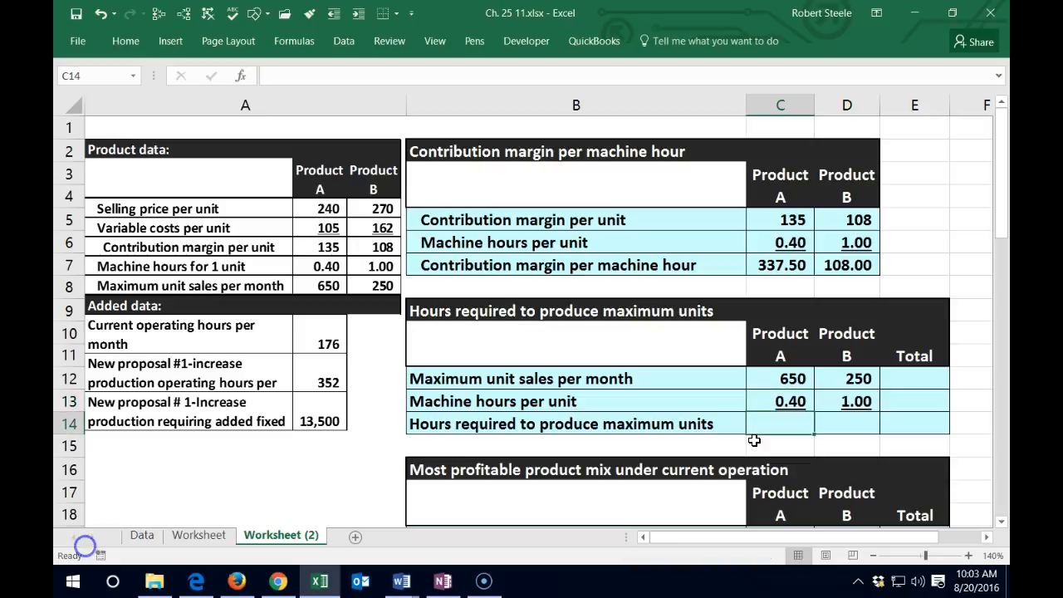
# Calculate the hours required to produce maximum units in row 14 with =C12*C13 for Product A and =D12*D13 for Product B
pyautogui.write('=')
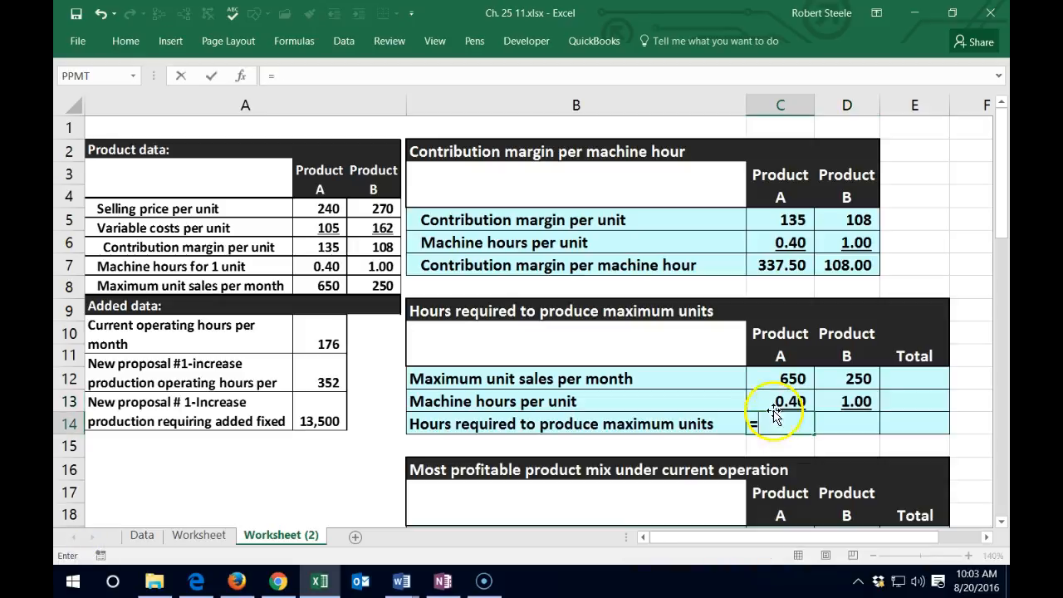
pyautogui.click(765, 380)
pyautogui.write('*')
pyautogui.click(770, 399)
pyautogui.press('Tab')
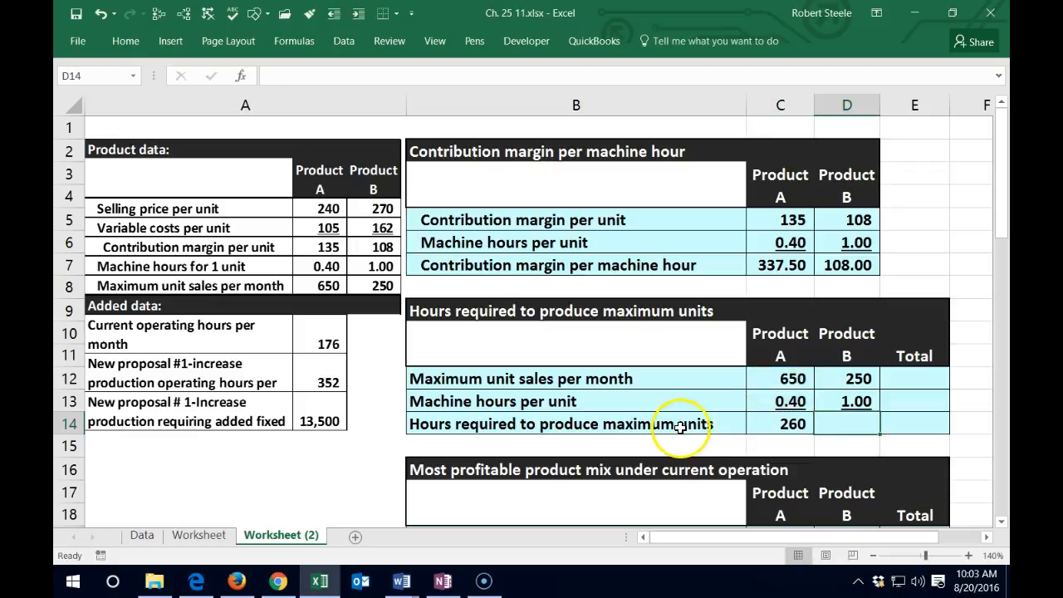
pyautogui.write('=')
pyautogui.click(852, 378)
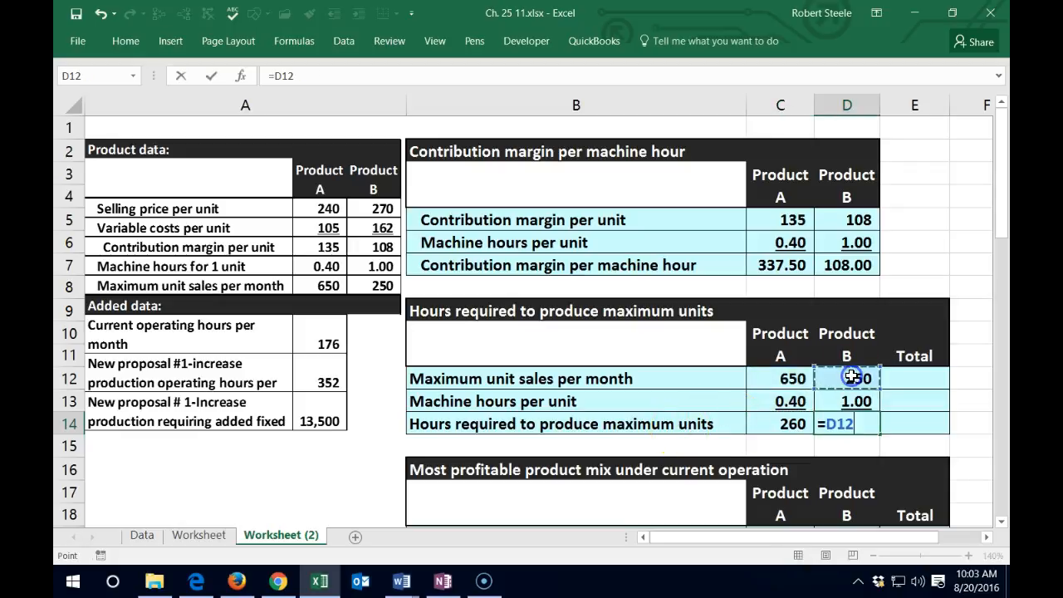
pyautogui.write('*')
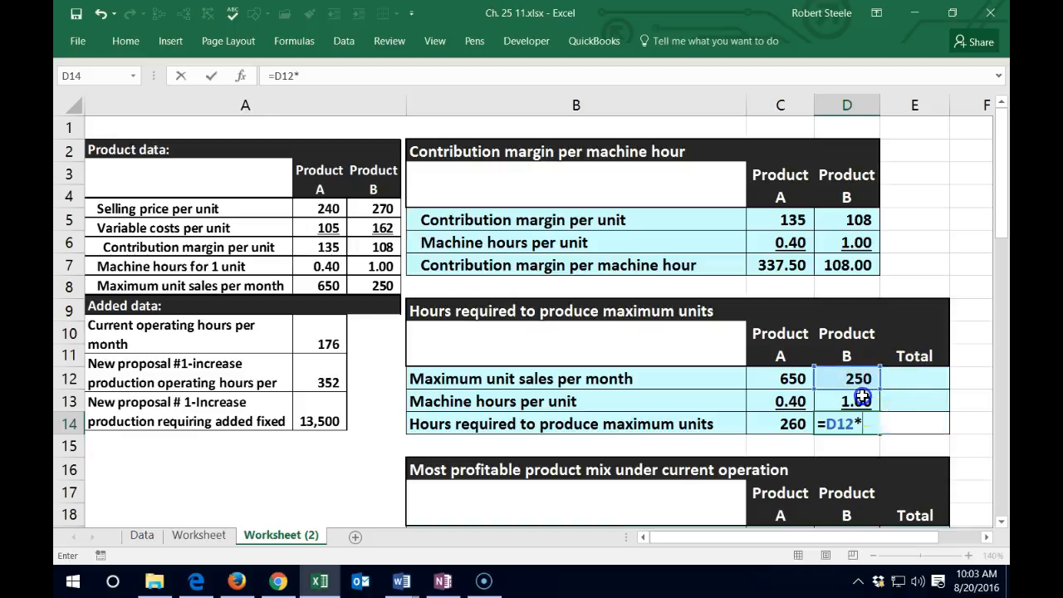
pyautogui.click(861, 398)
pyautogui.press('Return')
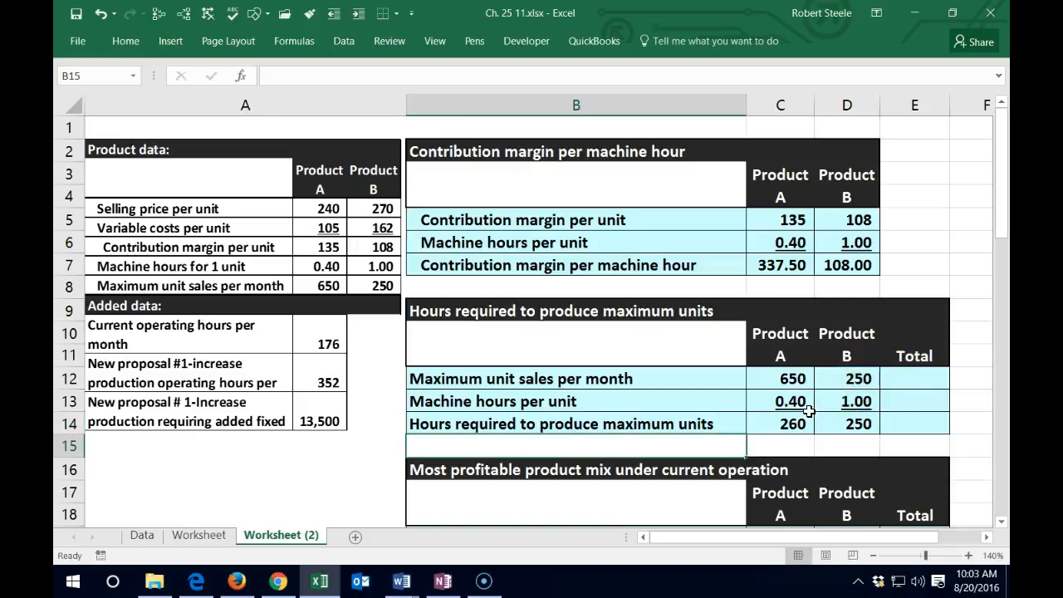
# Total the hours required to produce maximum units in E14 with =C14+D14
pyautogui.click(913, 421)
pyautogui.write('=')
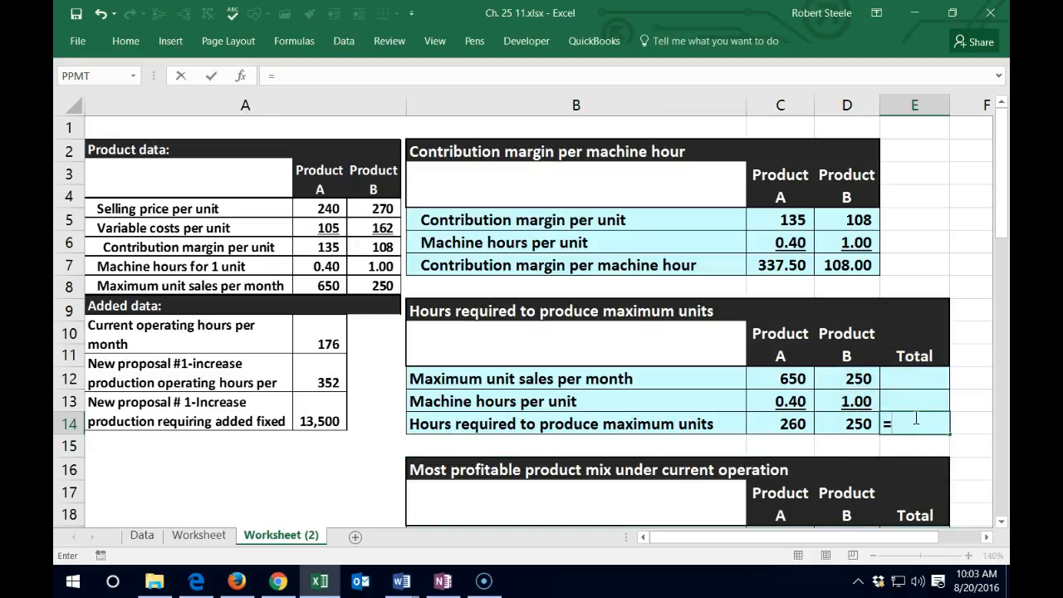
pyautogui.press('Left')
pyautogui.press('Left')
pyautogui.write('+')
pyautogui.press('Left')
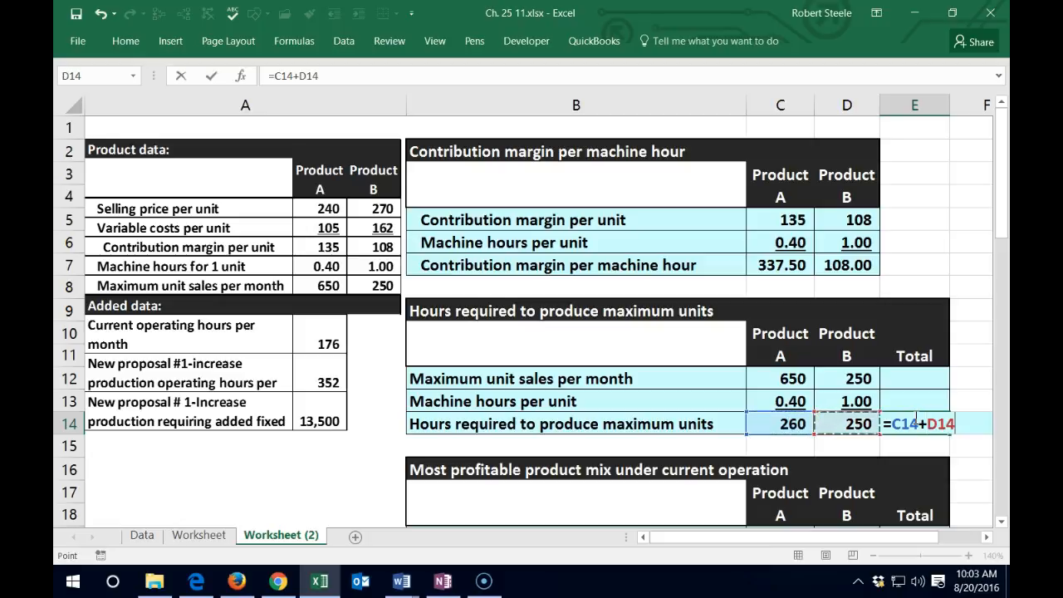
pyautogui.press('Return')
pyautogui.click(916, 422)
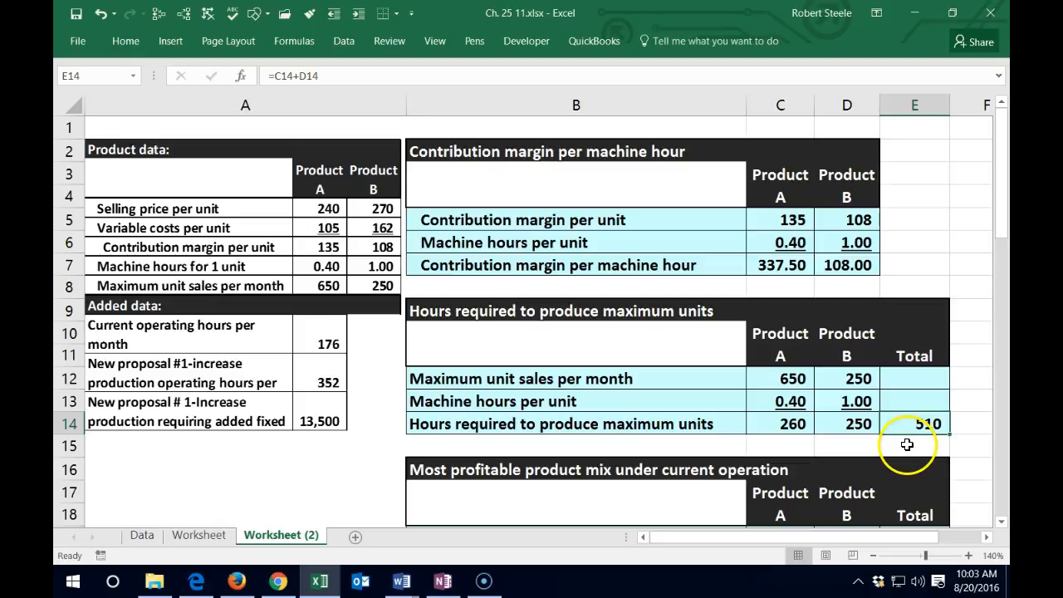
pyautogui.click(932, 423)
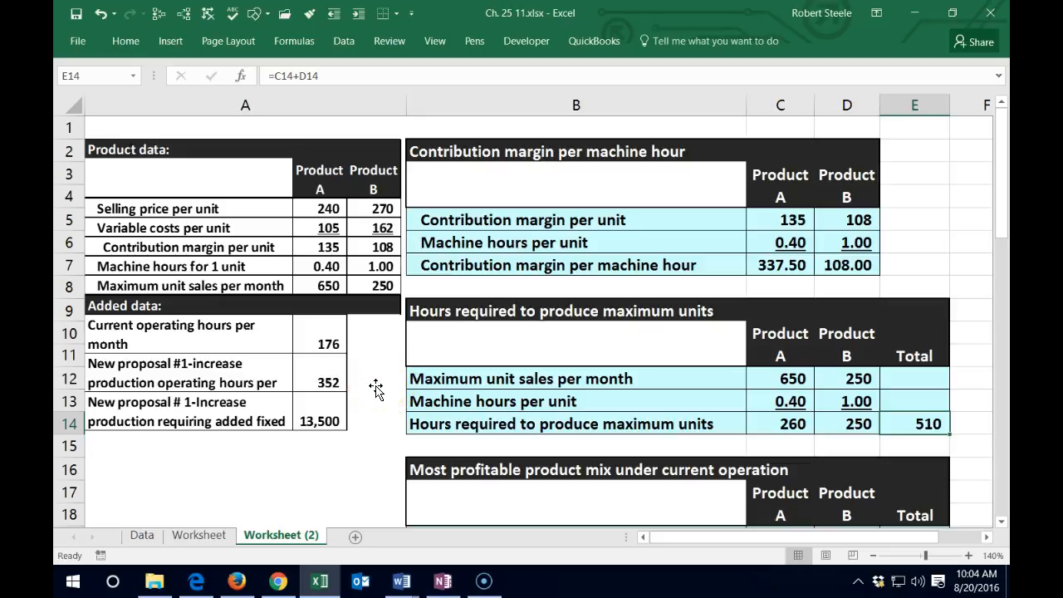
# Fill row 19 of the current operation table with the label Machine hours applied to each unit and 176 for Product A
pyautogui.scroll(-3, 375, 389)
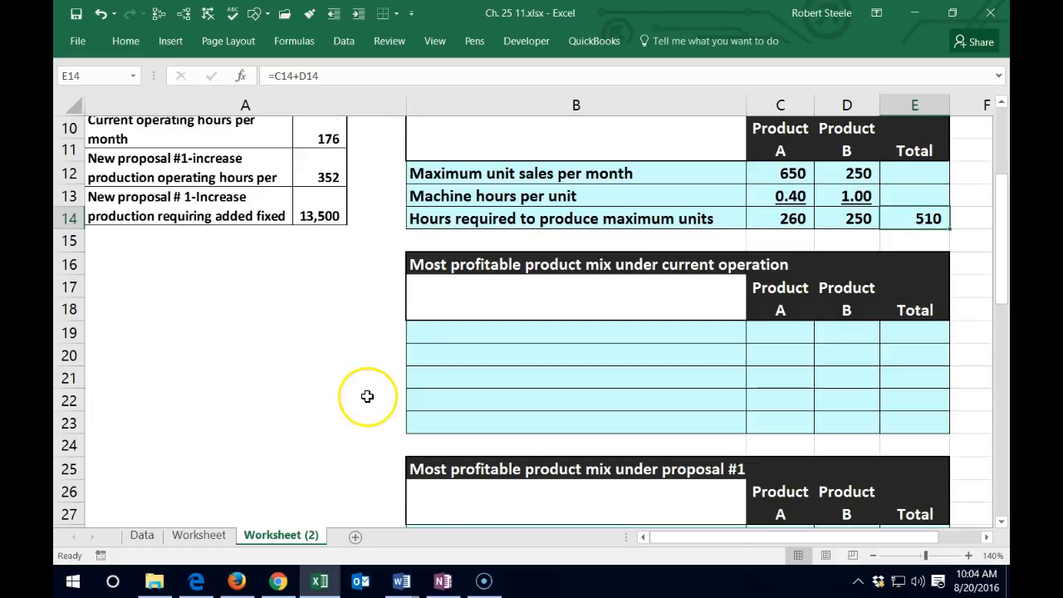
pyautogui.scroll(-1, 374, 395)
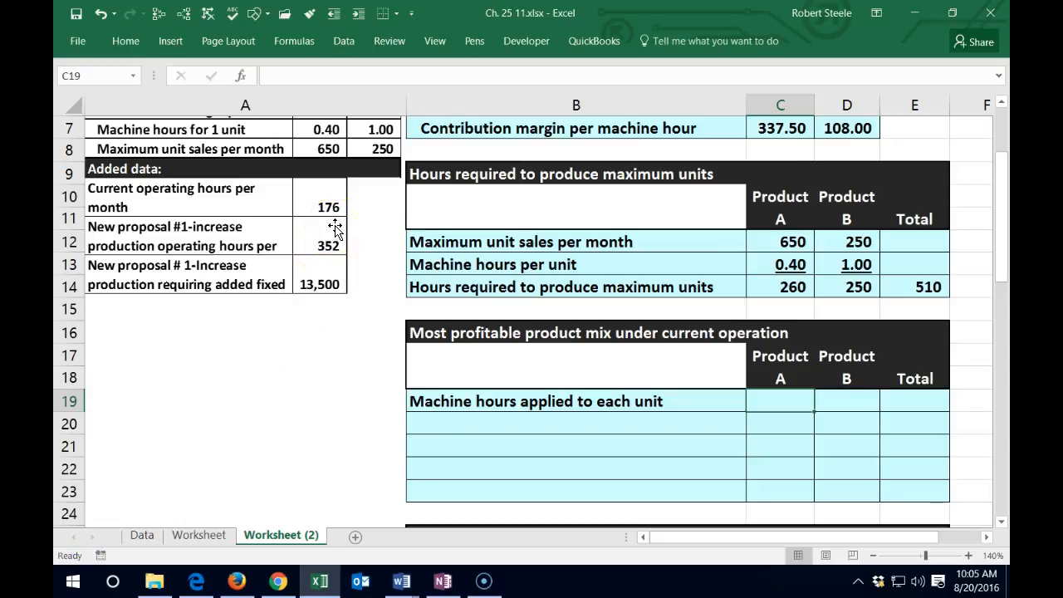
pyautogui.click(797, 397)
pyautogui.write('17')
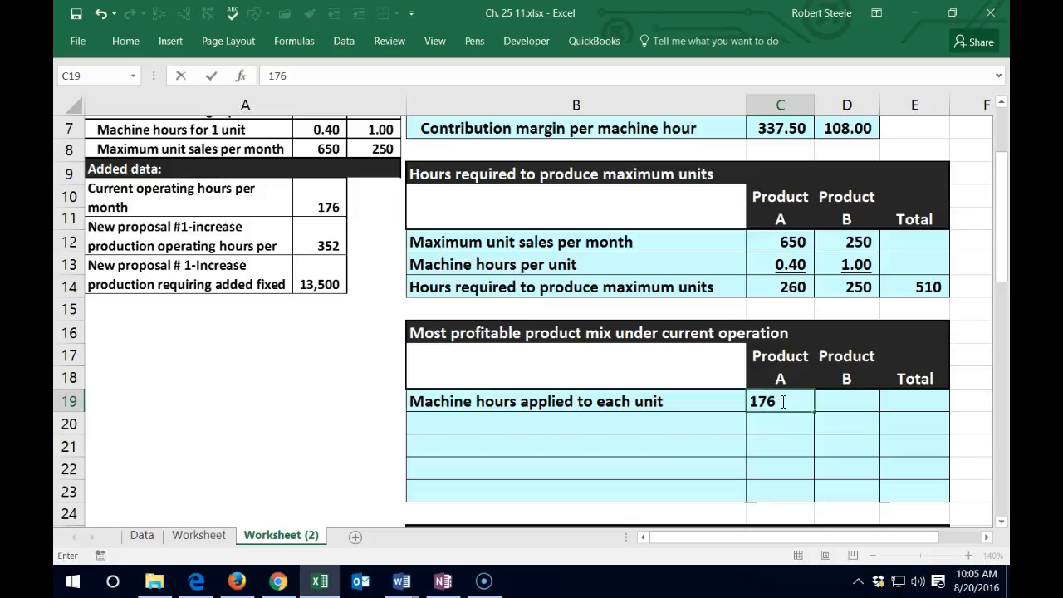
pyautogui.write('6')
pyautogui.press('Tab')
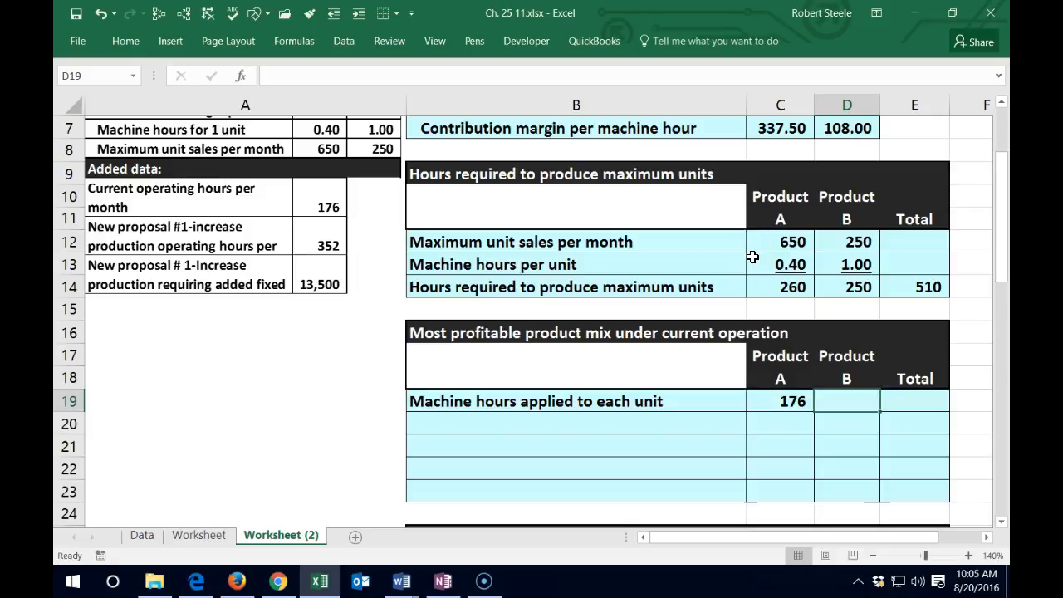
# Total the machine hours applied in E19 by adding C19 and D19
pyautogui.press('Right')
pyautogui.write('+')
pyautogui.press('Left')
pyautogui.press('Left')
pyautogui.write('+')
pyautogui.press('Left')
pyautogui.press('Return')
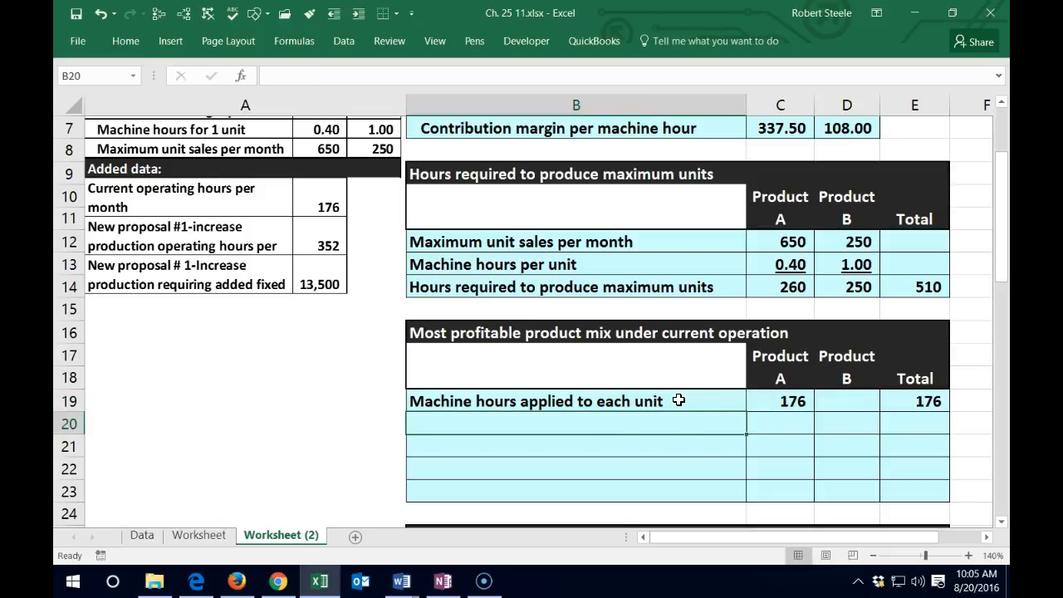
# Fill row 20 with a label linked to B13, Machine hours per unit, and 0.4 for Product A
pyautogui.write('=')
pyautogui.press('Up')
pyautogui.press('Up')
pyautogui.press('Up')
pyautogui.press('Up')
pyautogui.press('Up')
pyautogui.press('Up')
pyautogui.press('Up')
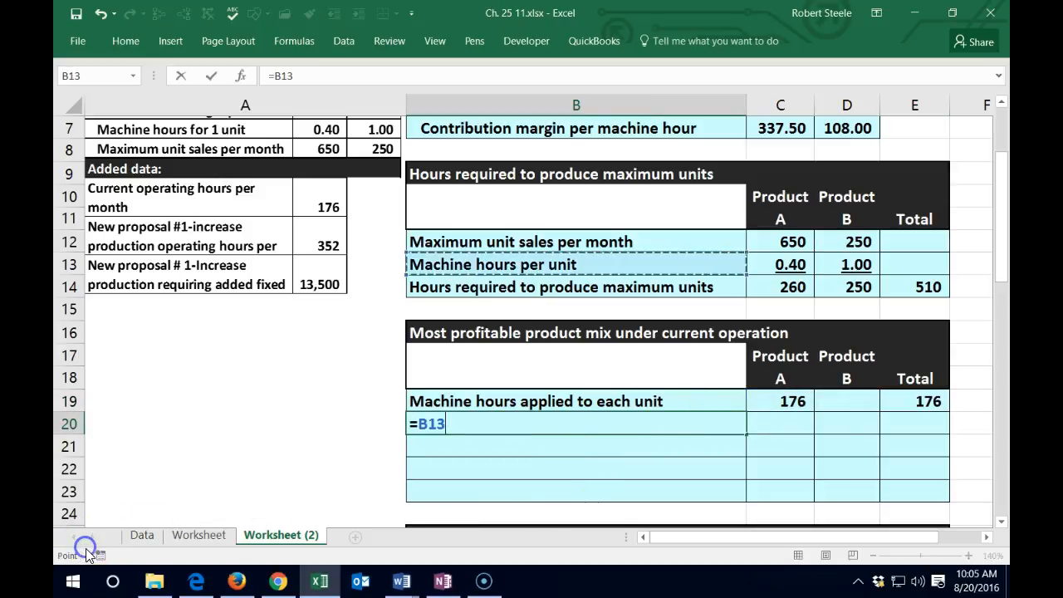
pyautogui.press('Tab')
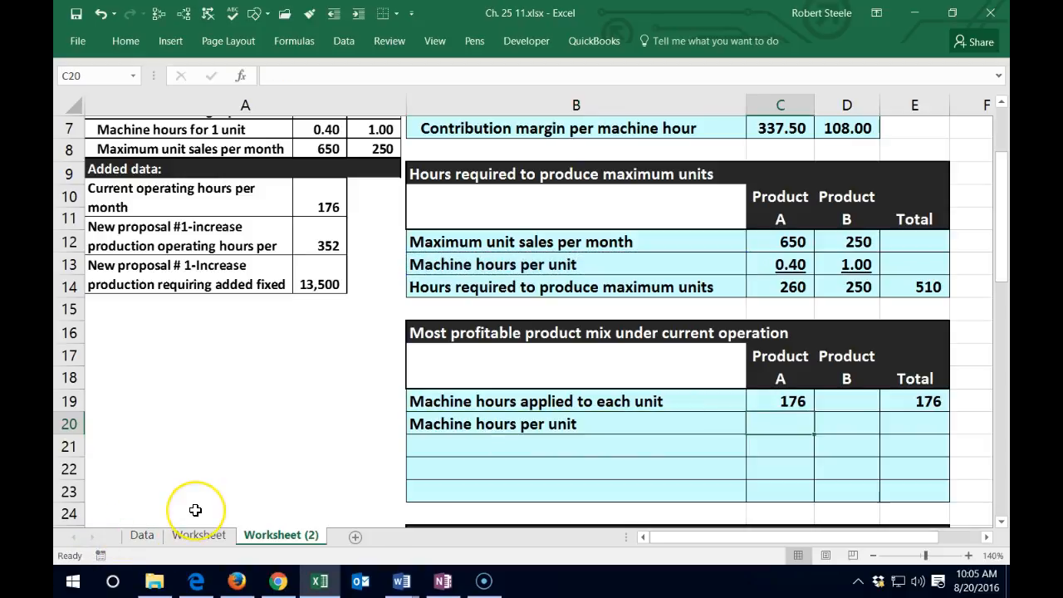
pyautogui.write('.')
pyautogui.press('Left')
pyautogui.press('Right')
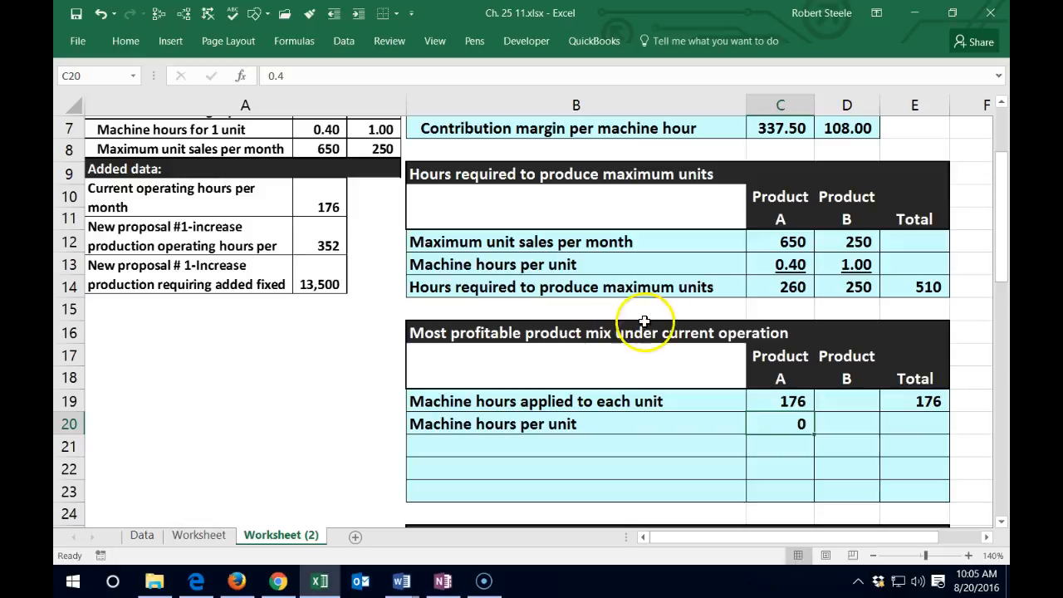
# Copy the formatting of the machine hours cell C13 onto C20
pyautogui.click(783, 264)
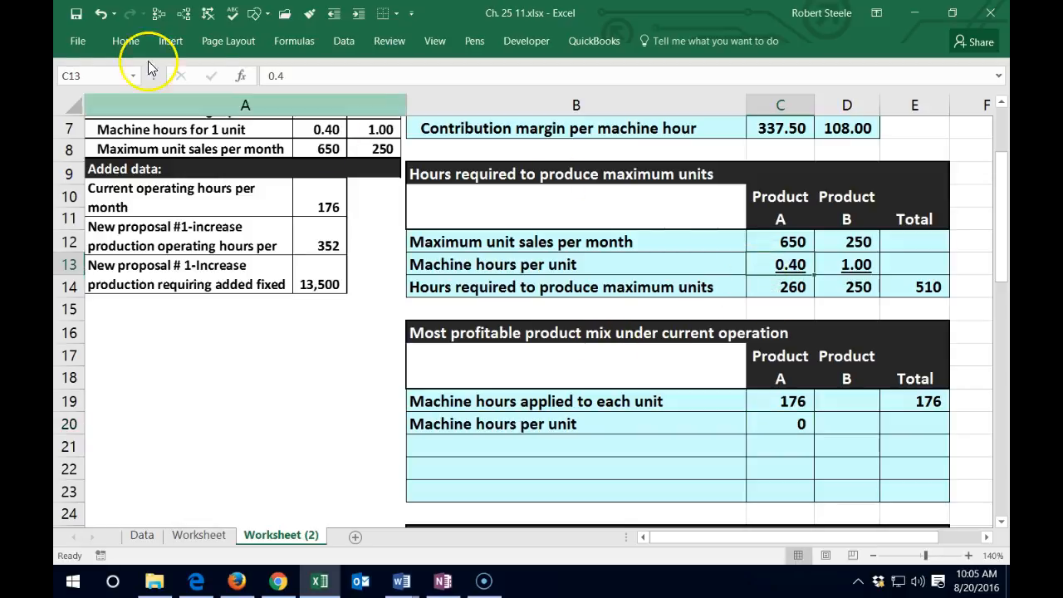
pyautogui.click(126, 41)
pyautogui.click(104, 99)
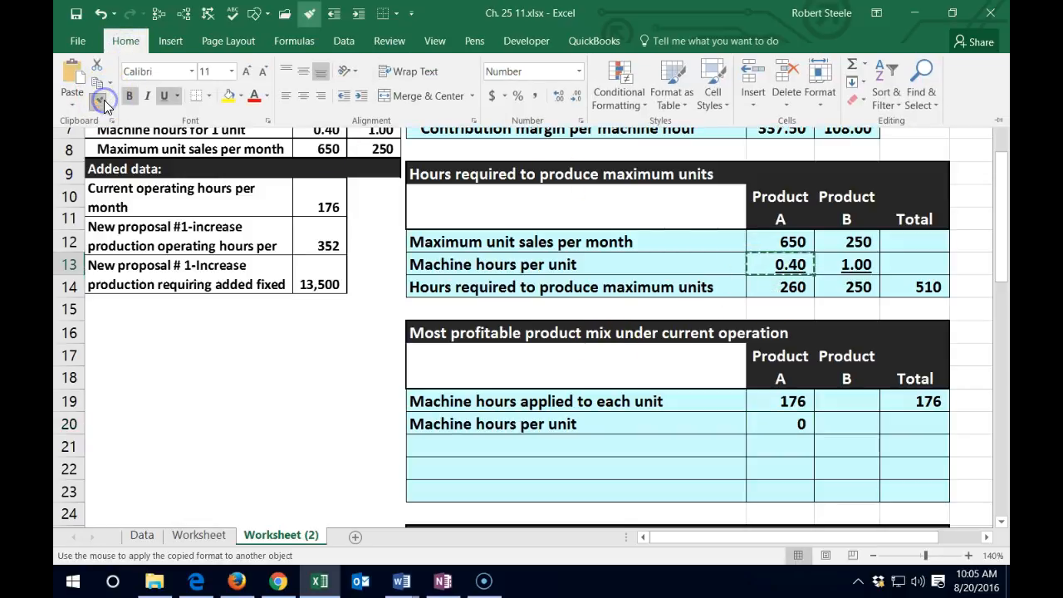
pyautogui.click(794, 425)
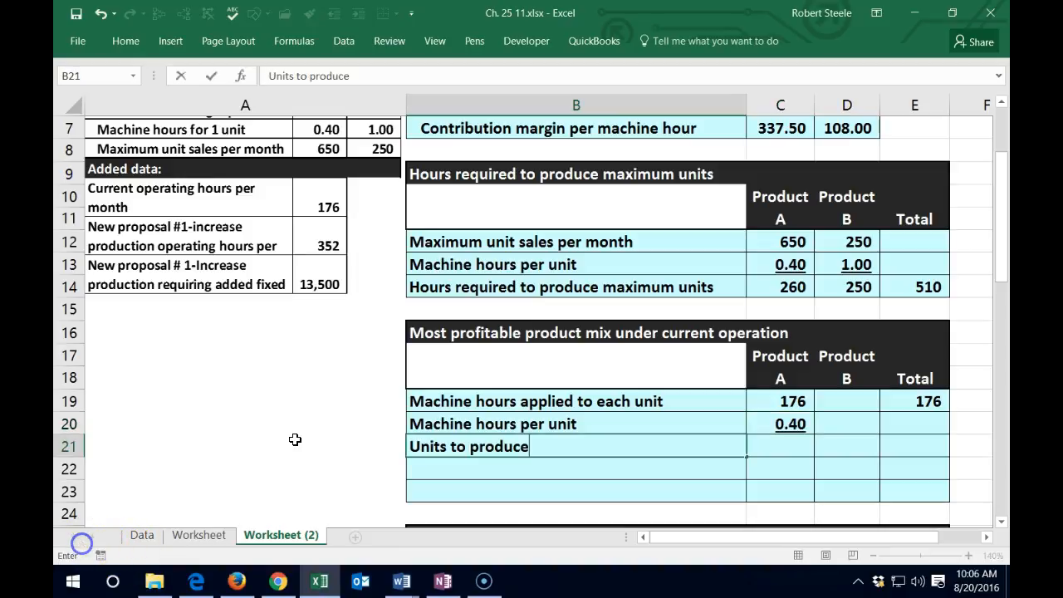
# Label row 21 Units to produce and calculate Product A's units in C21 with =C19/C20
pyautogui.press('Tab')
pyautogui.write('=')
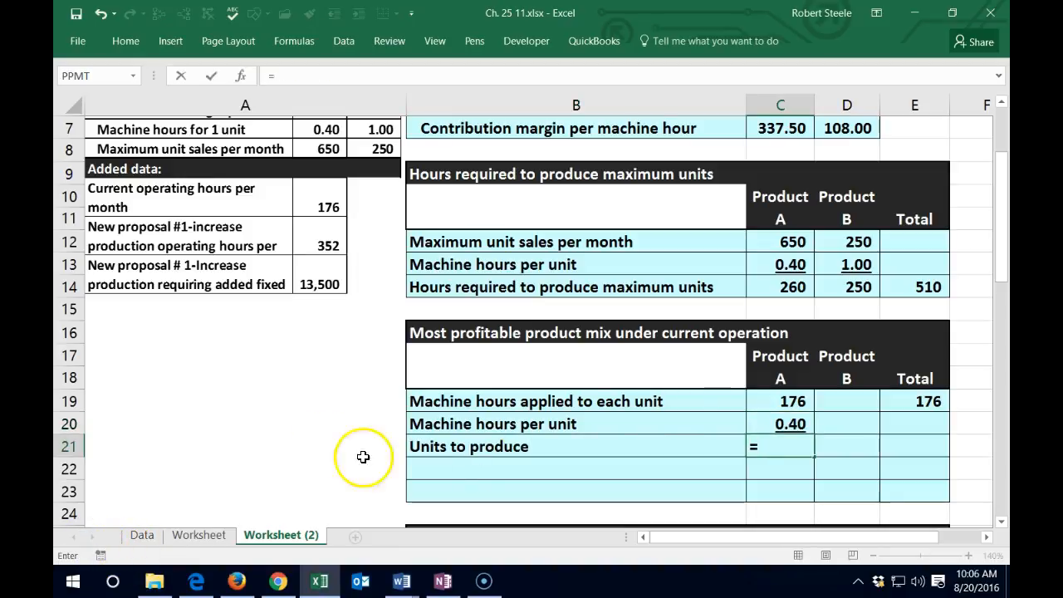
pyautogui.click(751, 402)
pyautogui.write('/')
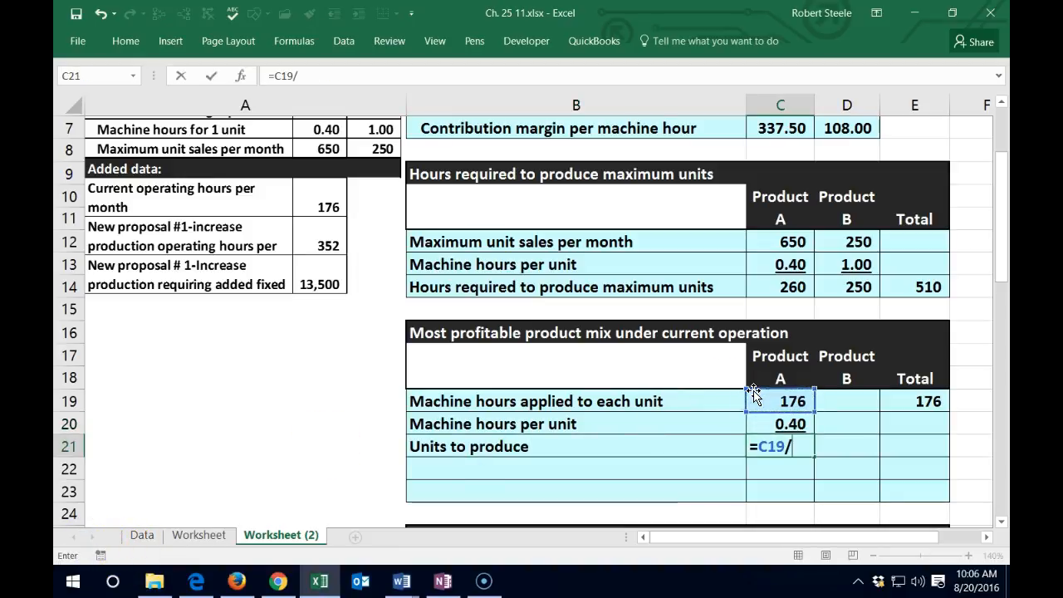
pyautogui.click(760, 423)
pyautogui.press('Return')
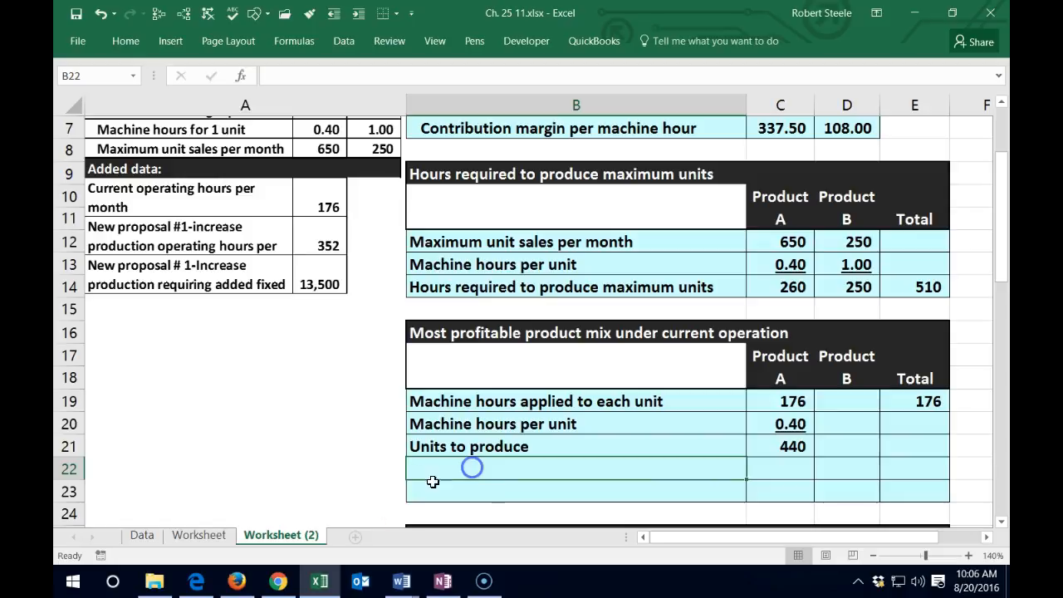
# Fill row 22 with the contribution margin per unit, linking its label to B5 and Product A's value to C5
pyautogui.write('=')
pyautogui.scroll(1, 496, 446)
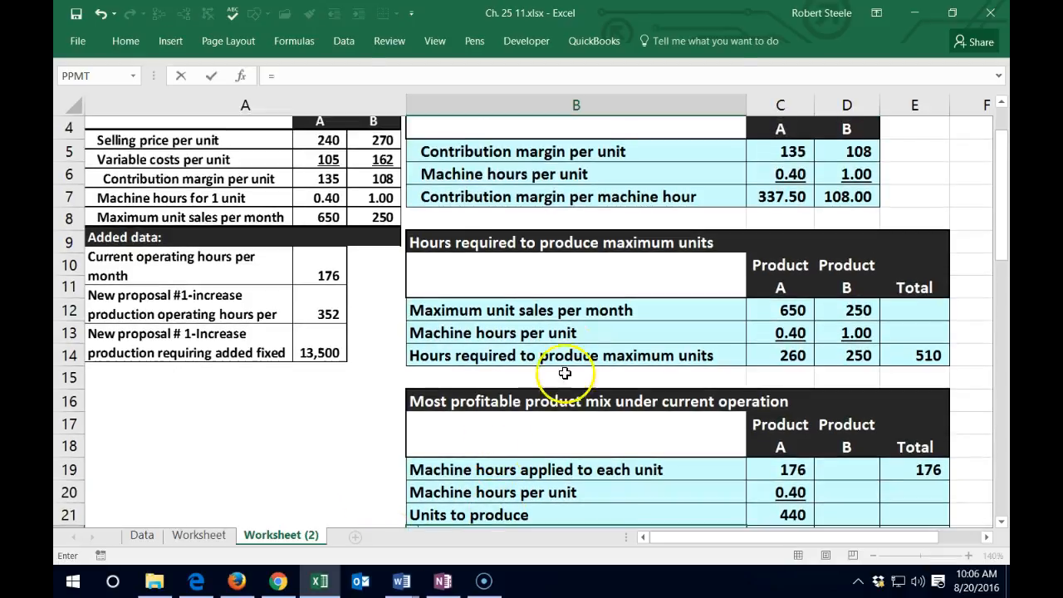
pyautogui.click(549, 149)
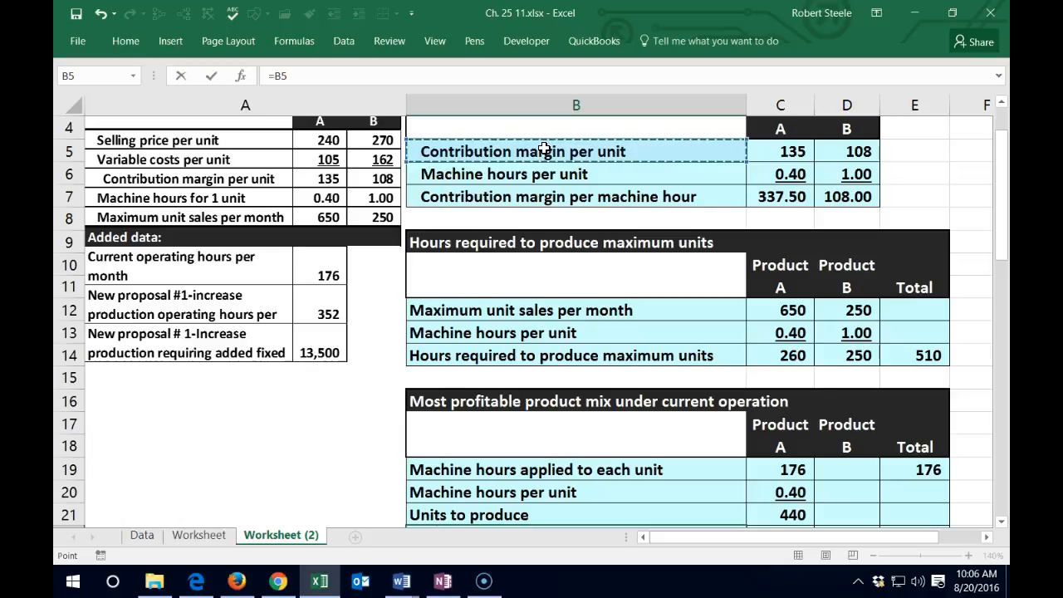
pyautogui.press('Return')
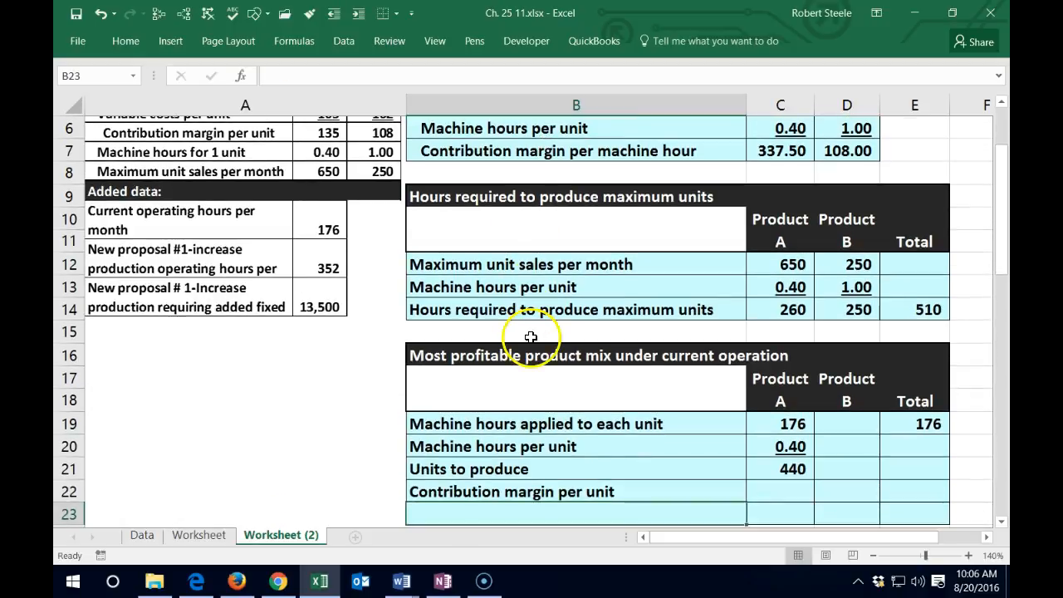
pyautogui.click(769, 490)
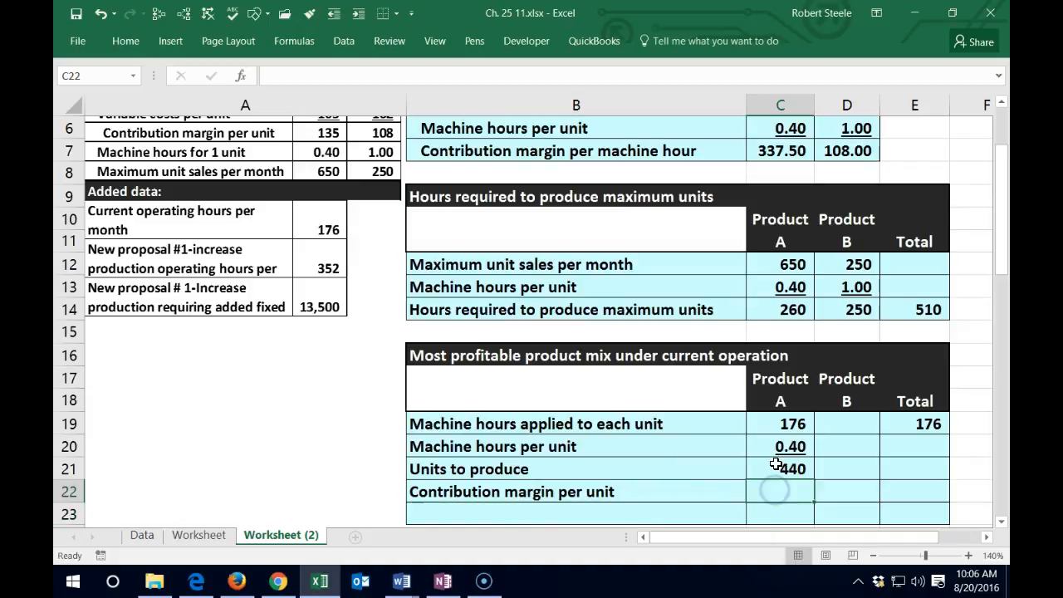
pyautogui.write('=')
pyautogui.scroll(2, 781, 457)
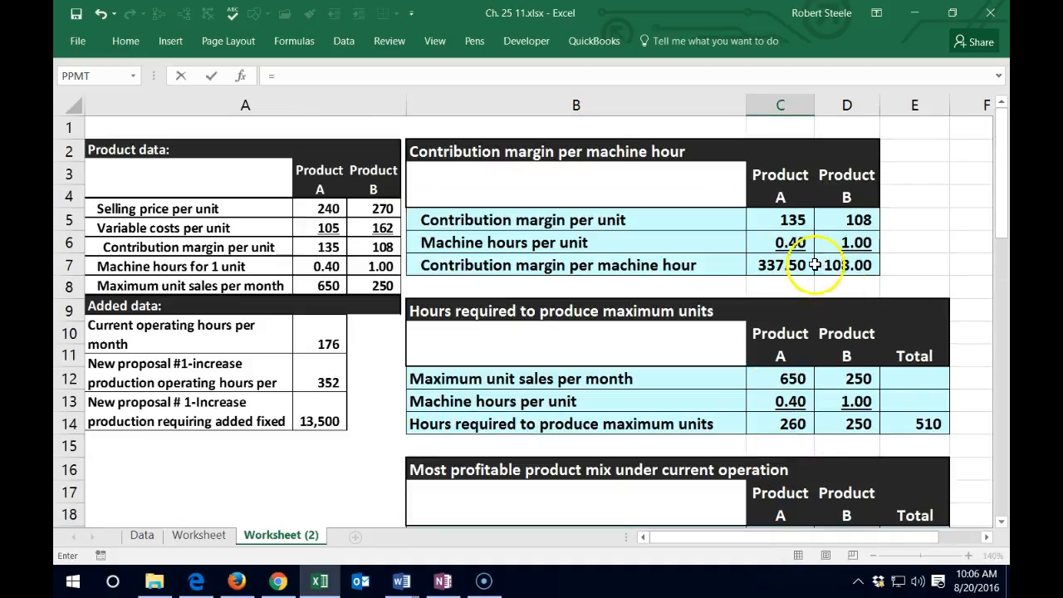
pyautogui.click(791, 220)
pyautogui.press('Return')
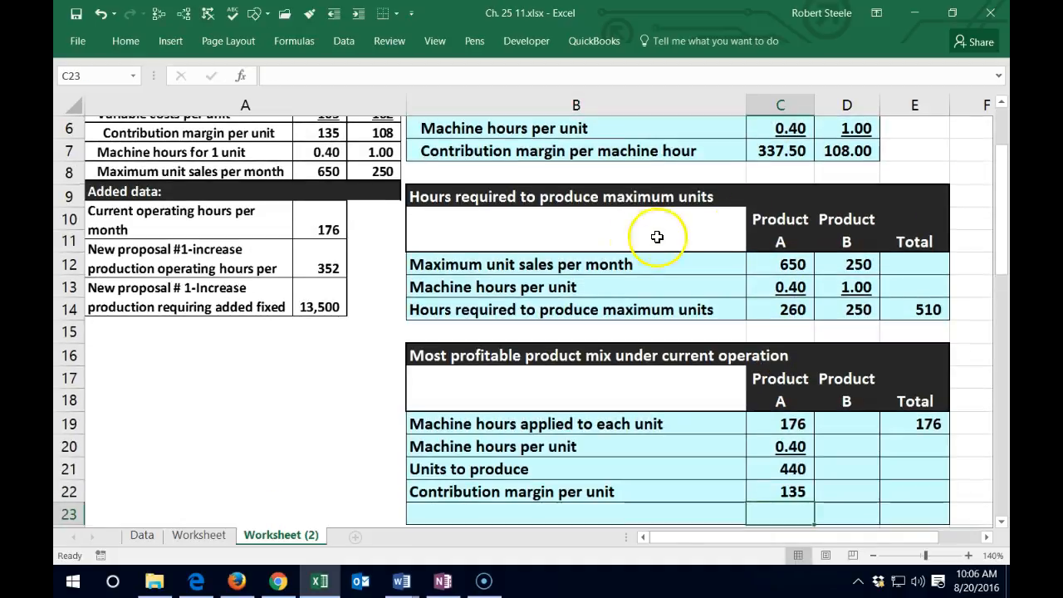
# Underline Product A's contribution margin per unit in C22
pyautogui.scroll(-1, 493, 245)
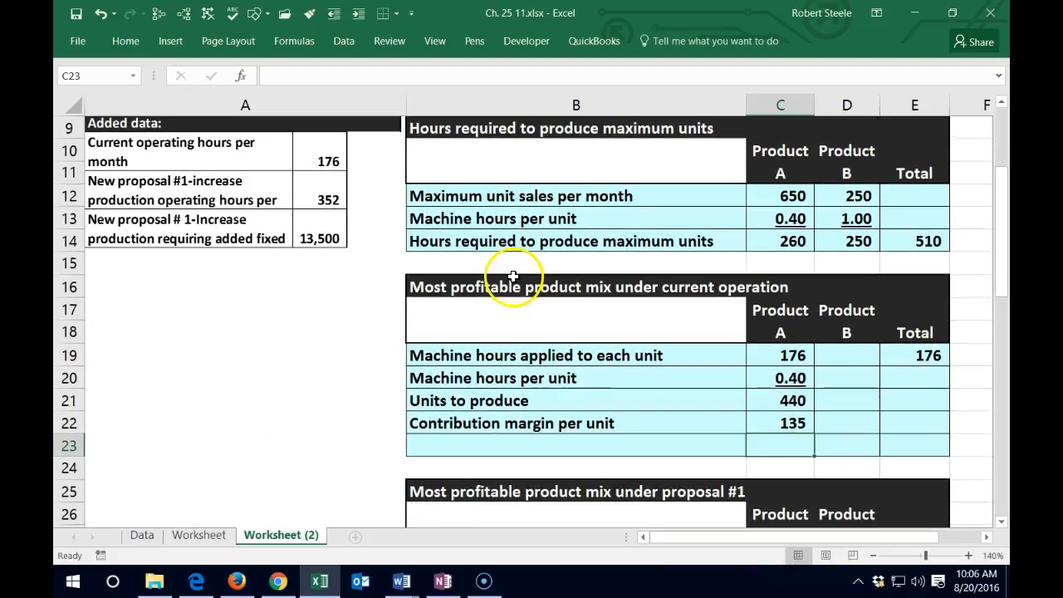
pyautogui.click(807, 428)
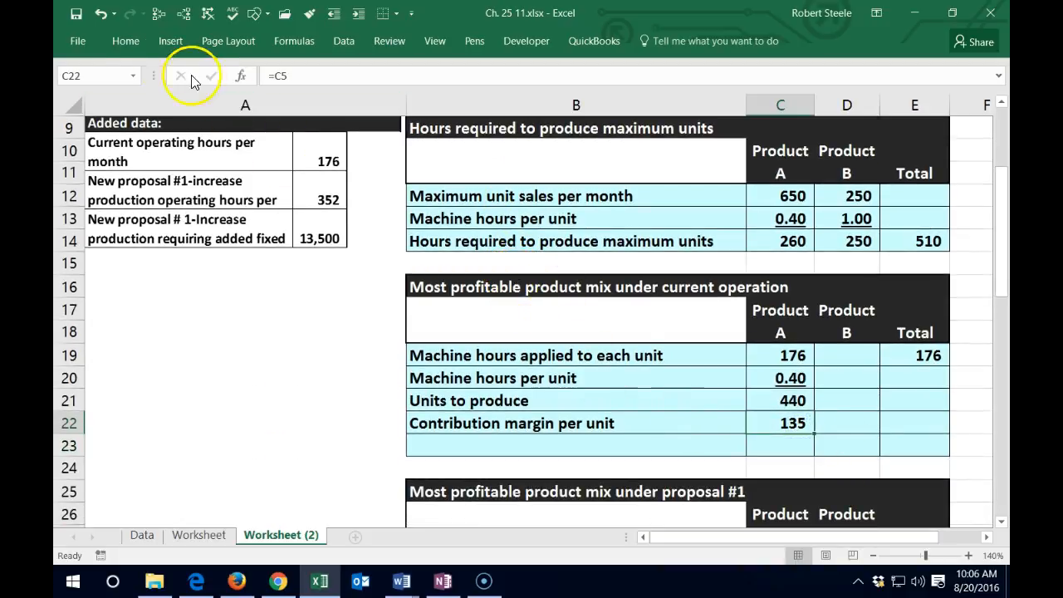
pyautogui.click(126, 41)
pyautogui.click(165, 95)
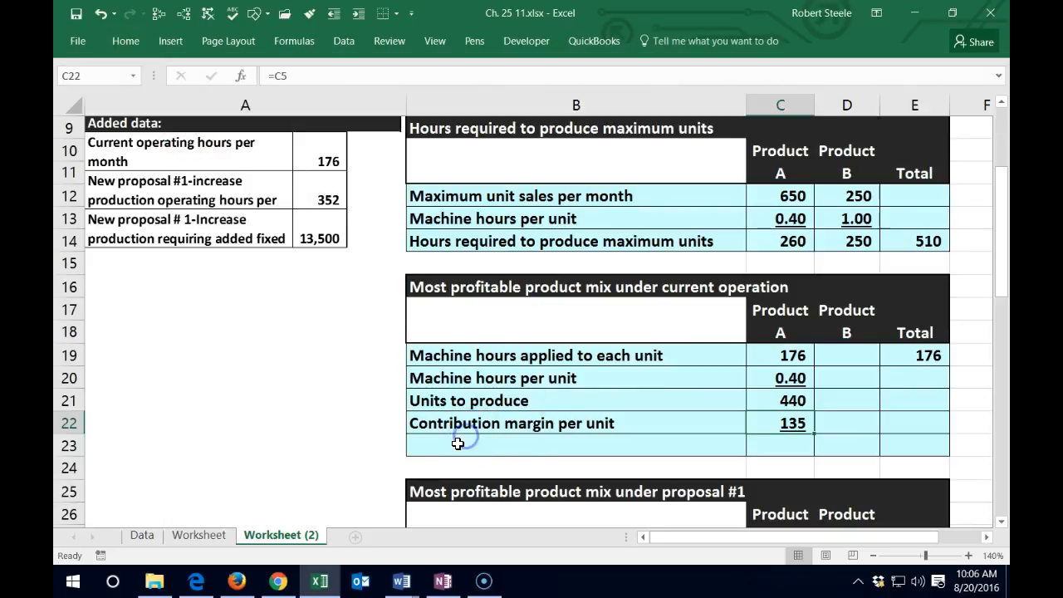
# Label row 23 Total contribution margin-current operations and calculate Product A's amount in C23 with =C21*C22
pyautogui.click(458, 445)
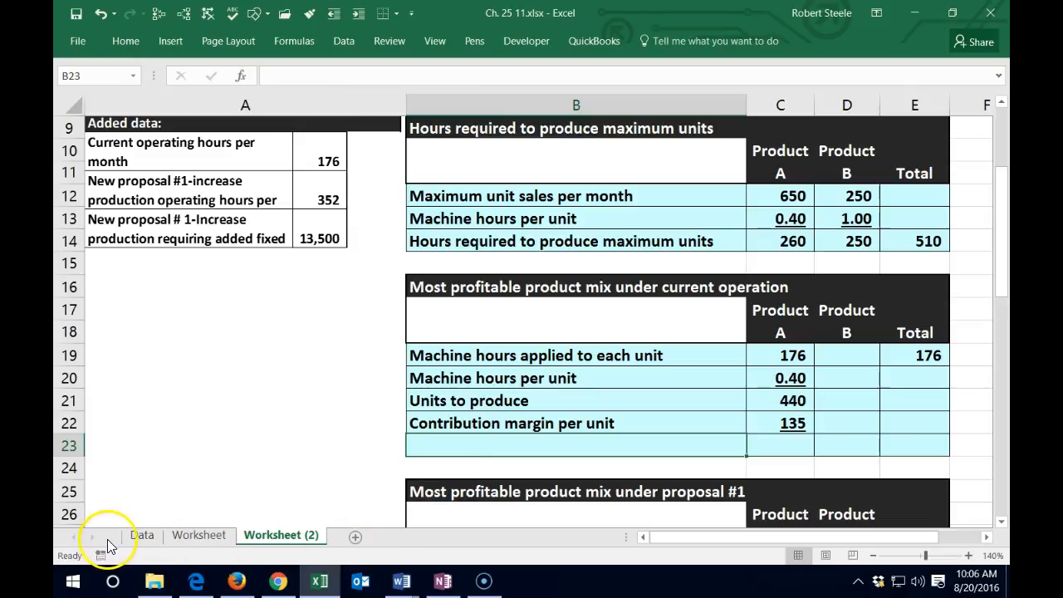
pyautogui.write('Total contribution margin-current operations')
pyautogui.press('Tab')
pyautogui.write('=')
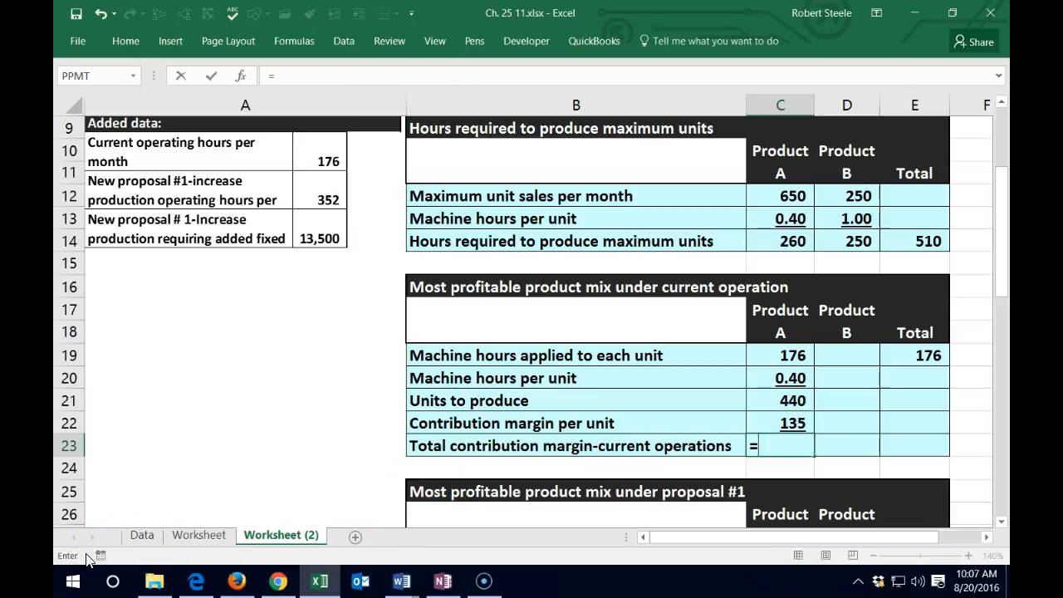
pyautogui.click(761, 399)
pyautogui.write('*')
pyautogui.click(764, 421)
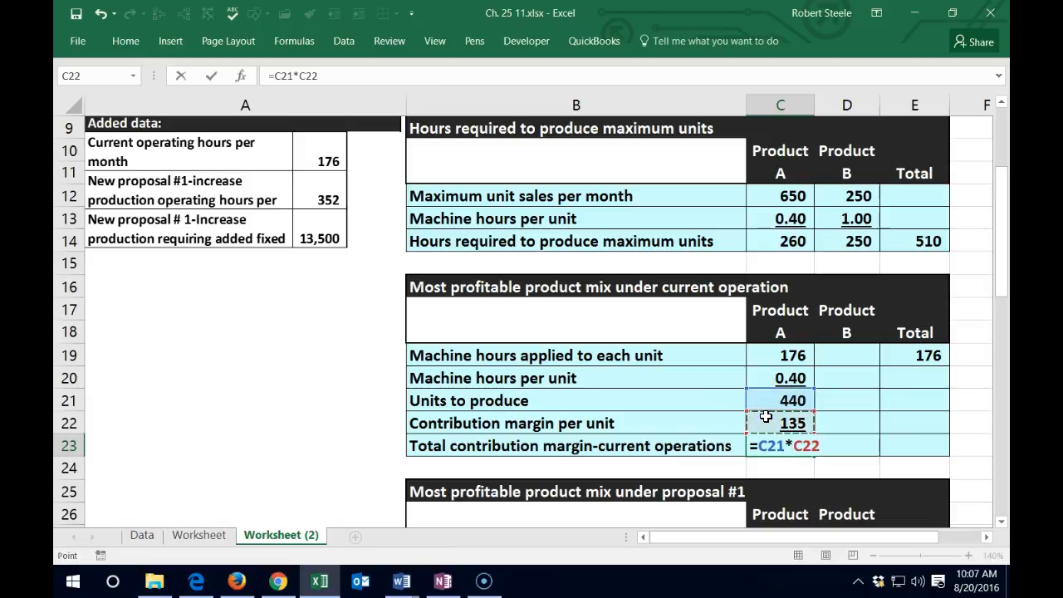
pyautogui.press('Return')
# Total the current operations contribution margin in E23 with +C23+D23
pyautogui.press('Right')
pyautogui.press('Right')
pyautogui.press('Up')
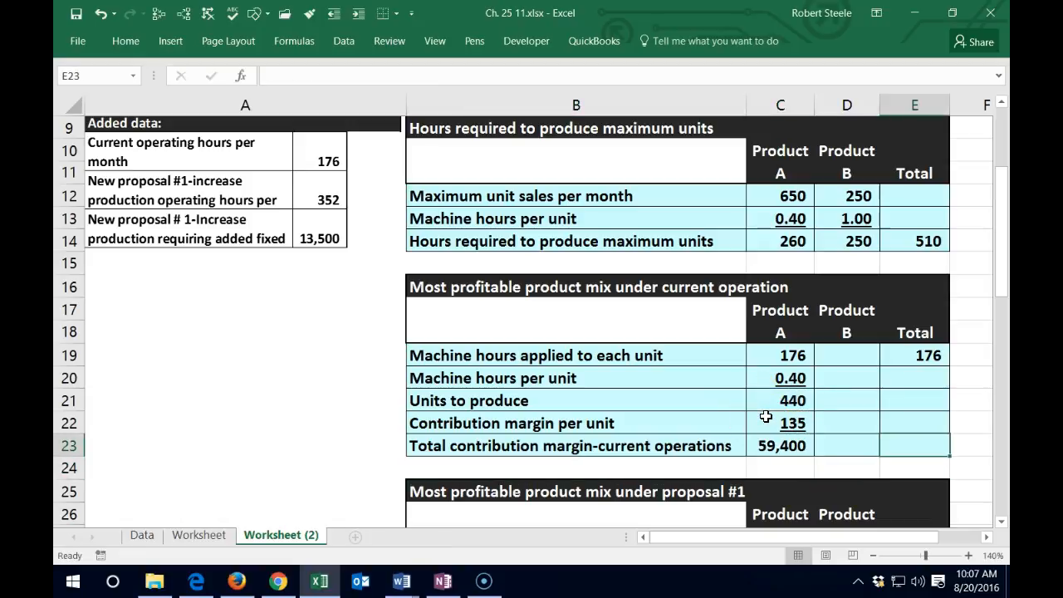
pyautogui.write('+')
pyautogui.press('Left')
pyautogui.press('Left')
pyautogui.press('Left')
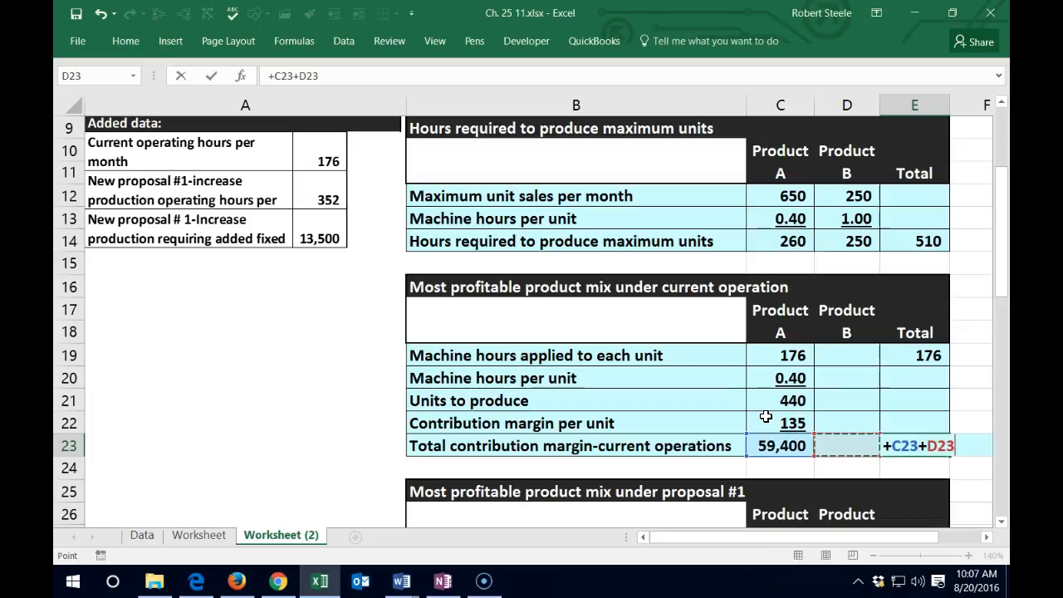
pyautogui.press('Return')
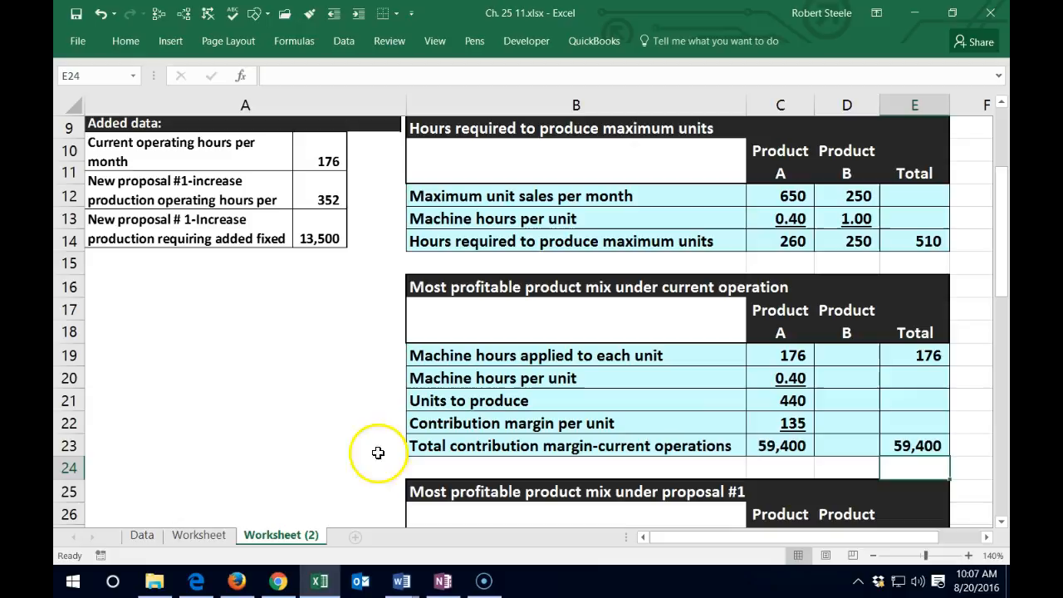
pyautogui.scroll(-1, 309, 430)
pyautogui.scroll(1, 310, 431)
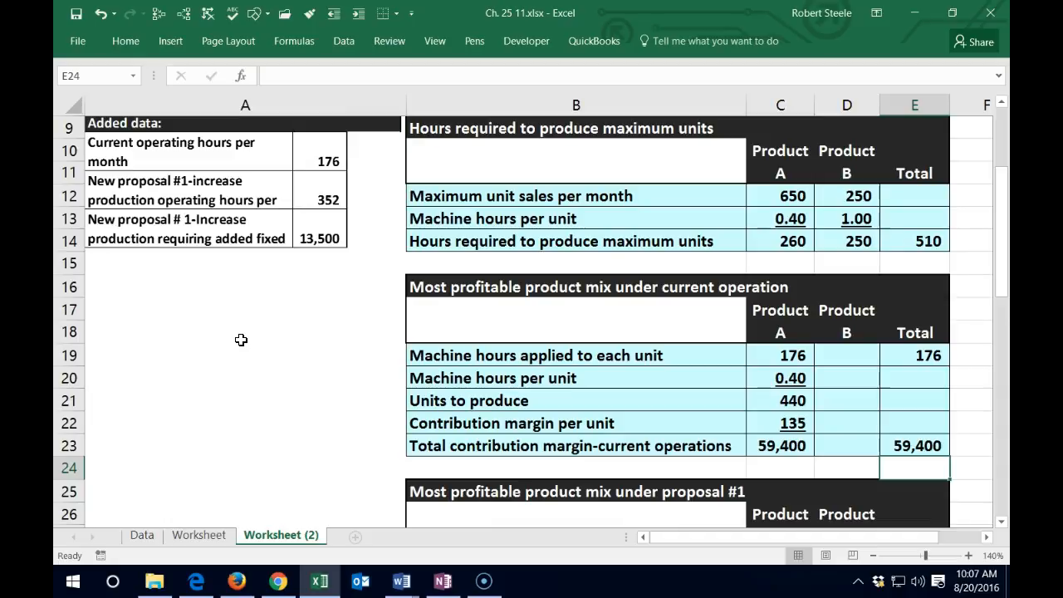
pyautogui.scroll(1, 238, 340)
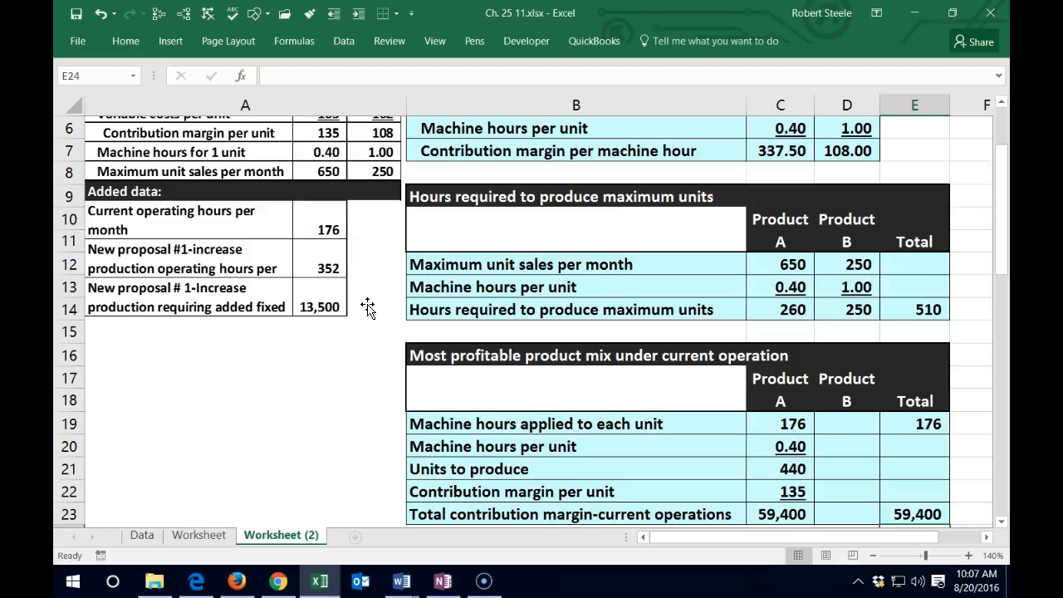
# Label row 28 Machine hours applied to each unit and link Product A's hours in C28 to C14
pyautogui.scroll(-3, 368, 308)
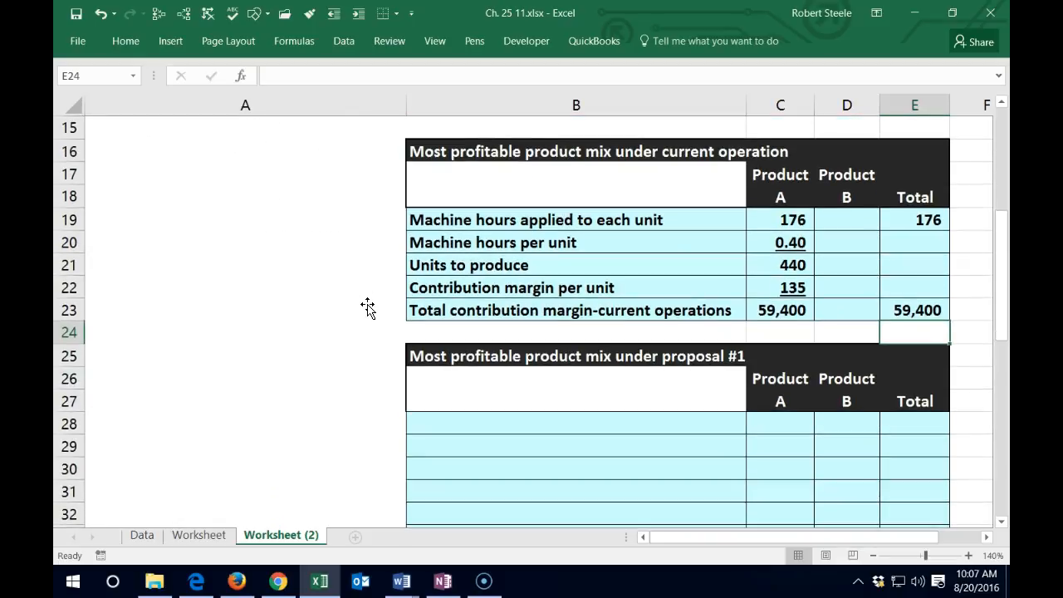
pyautogui.click(423, 420)
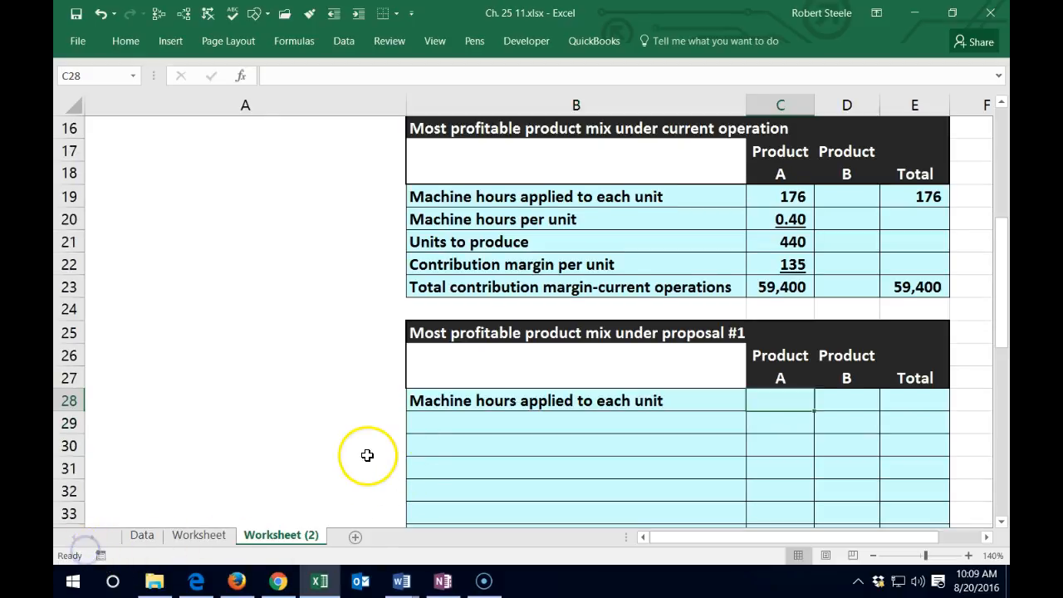
pyautogui.scroll(4, 368, 455)
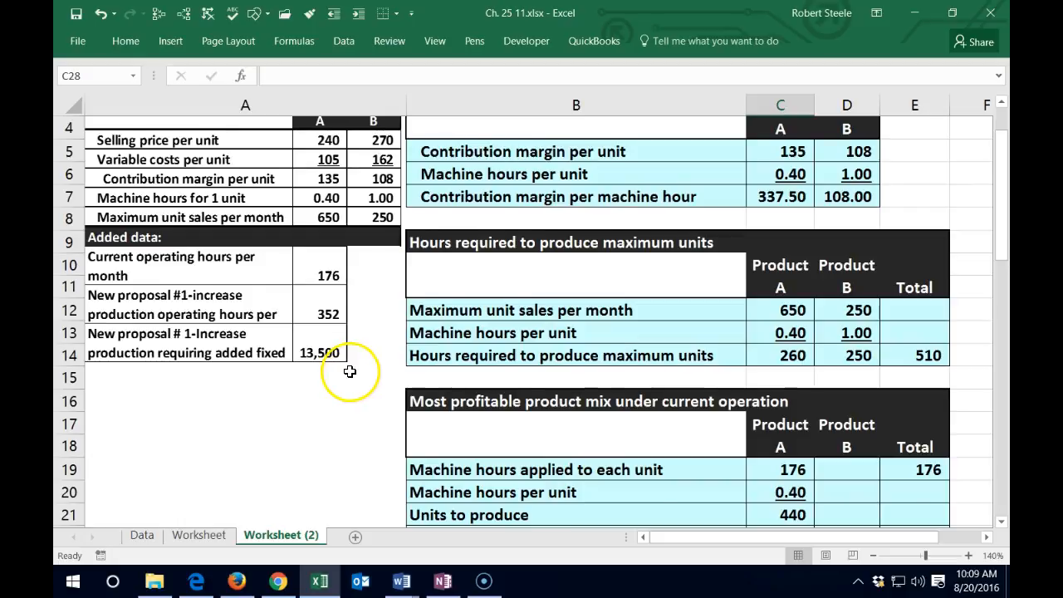
pyautogui.scroll(1, 318, 301)
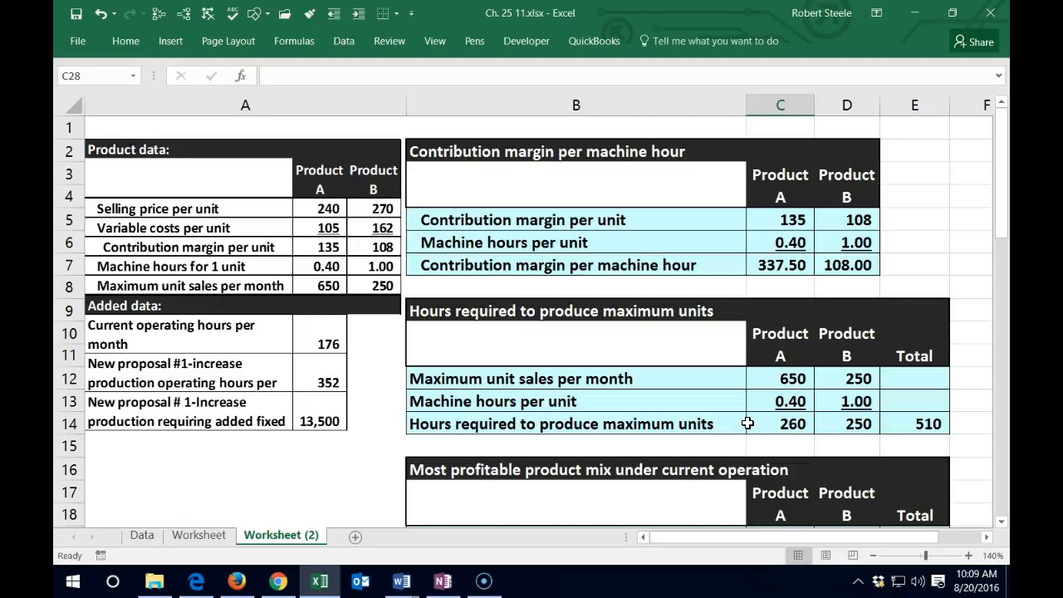
pyautogui.scroll(-6, 748, 424)
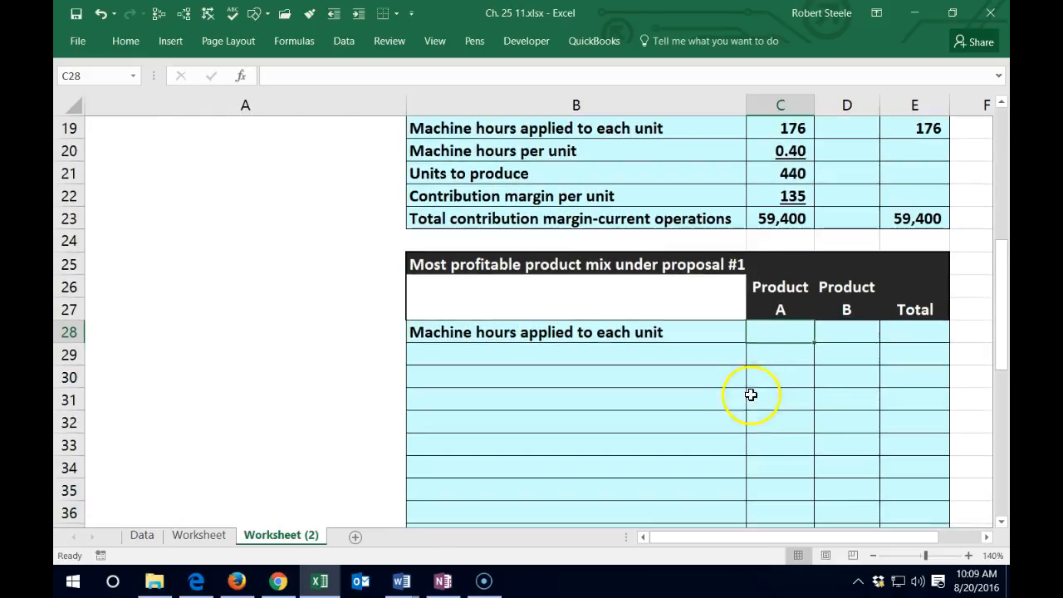
pyautogui.write('=')
pyautogui.click(788, 329)
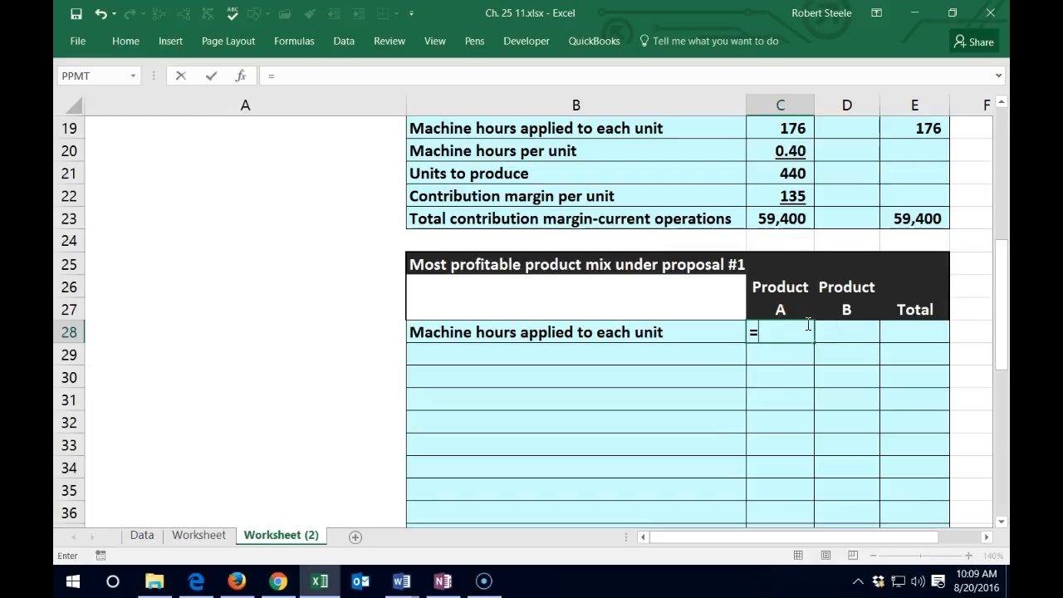
pyautogui.scroll(4, 808, 324)
pyautogui.click(768, 287)
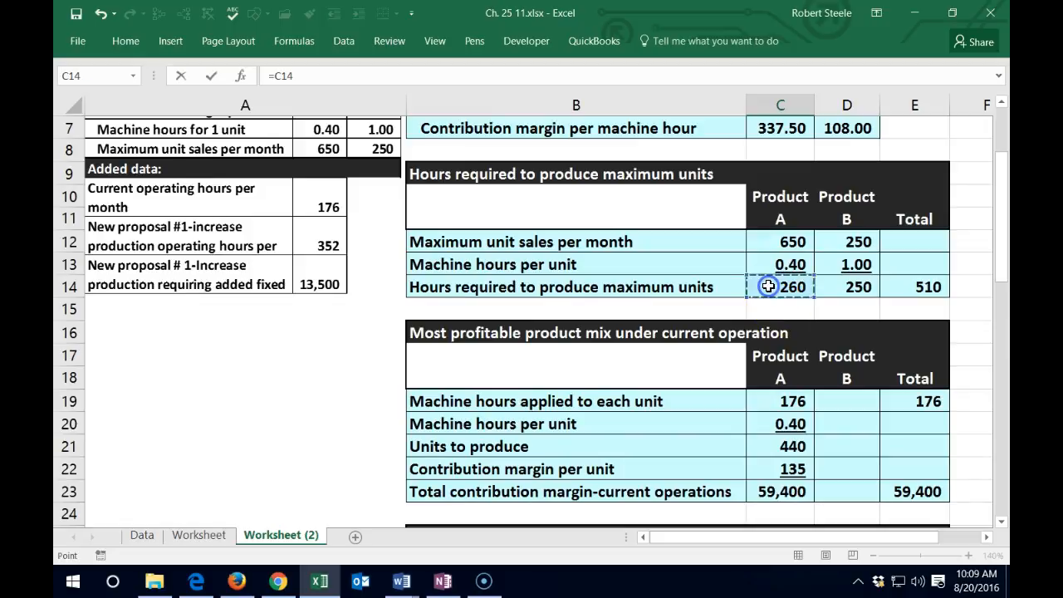
pyautogui.press('Return')
# Calculate Product B's machine hours under proposal #1 in D28 with =352-C28
pyautogui.press('Right')
pyautogui.press('Up')
pyautogui.scroll(-1, 524, 356)
pyautogui.scroll(2, 490, 374)
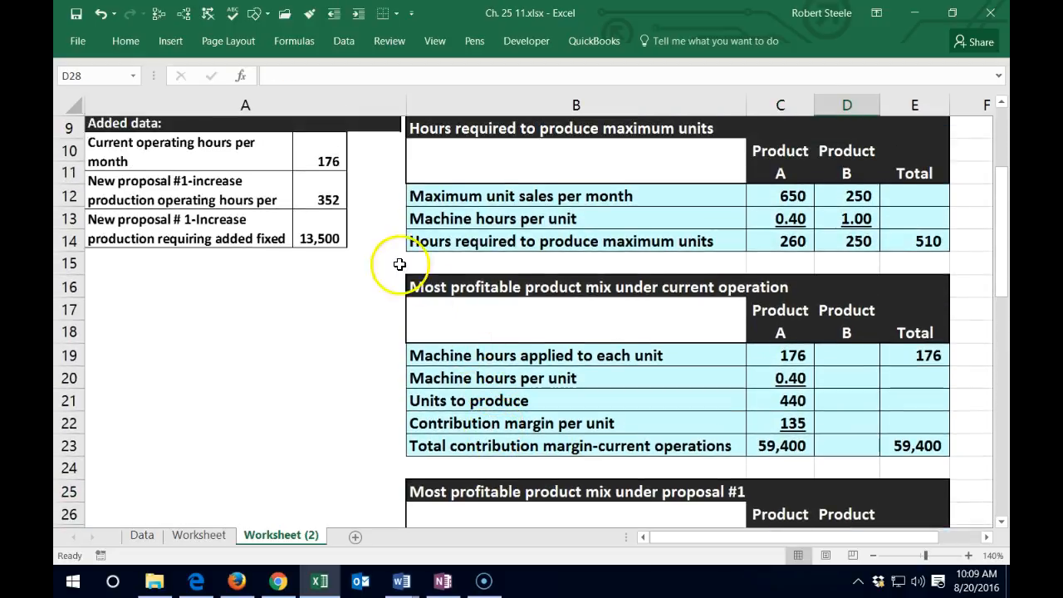
pyautogui.scroll(-3, 359, 218)
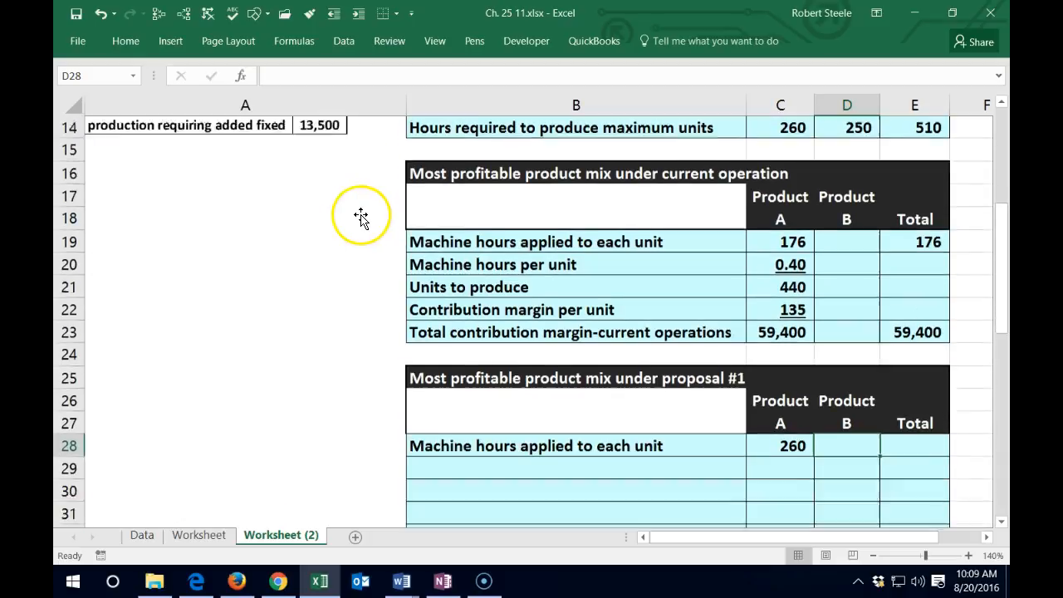
pyautogui.write('=352-')
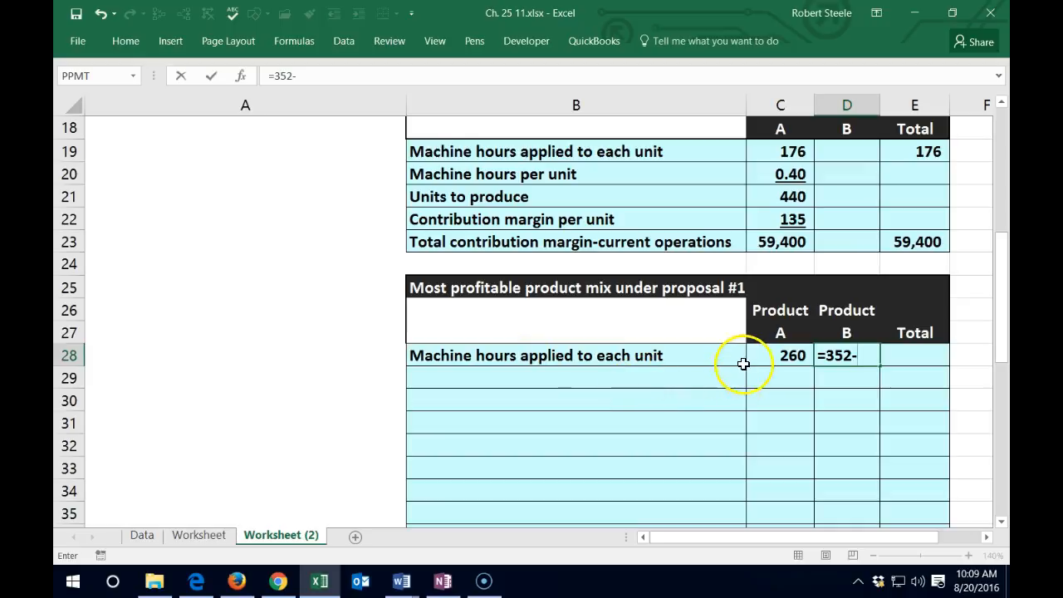
pyautogui.click(755, 362)
pyautogui.press('Return')
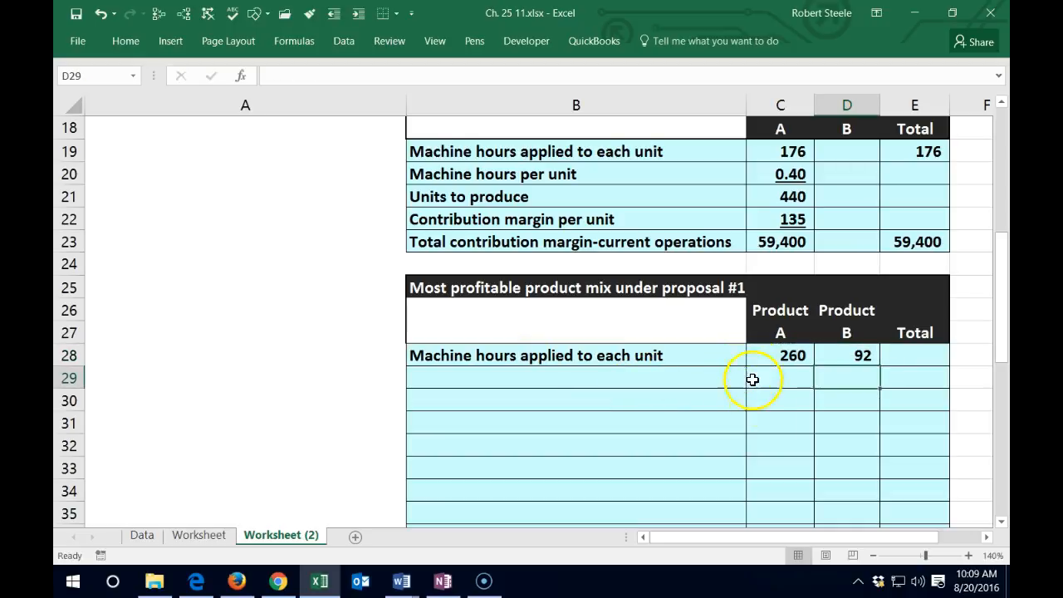
# Total the machine hours applied under proposal #1 in E28 with =C28+D28
pyautogui.click(784, 359)
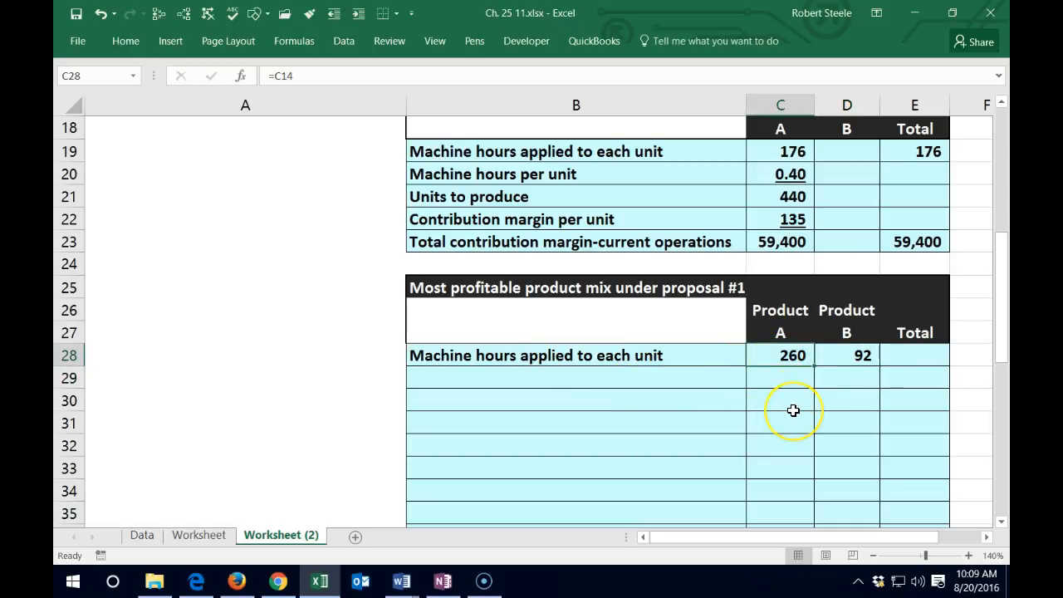
pyautogui.press('Right')
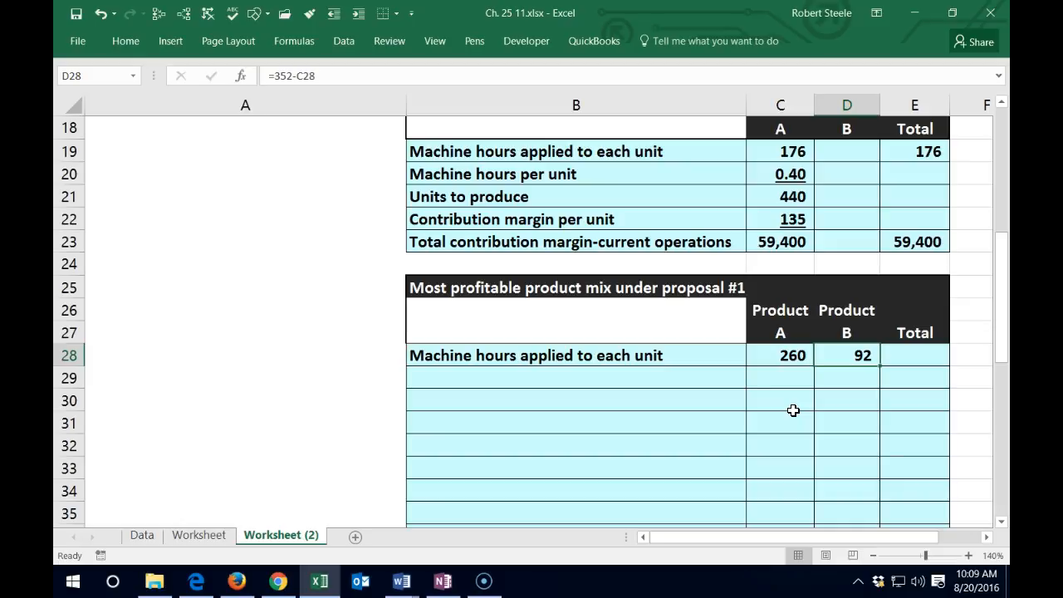
pyautogui.press('Right')
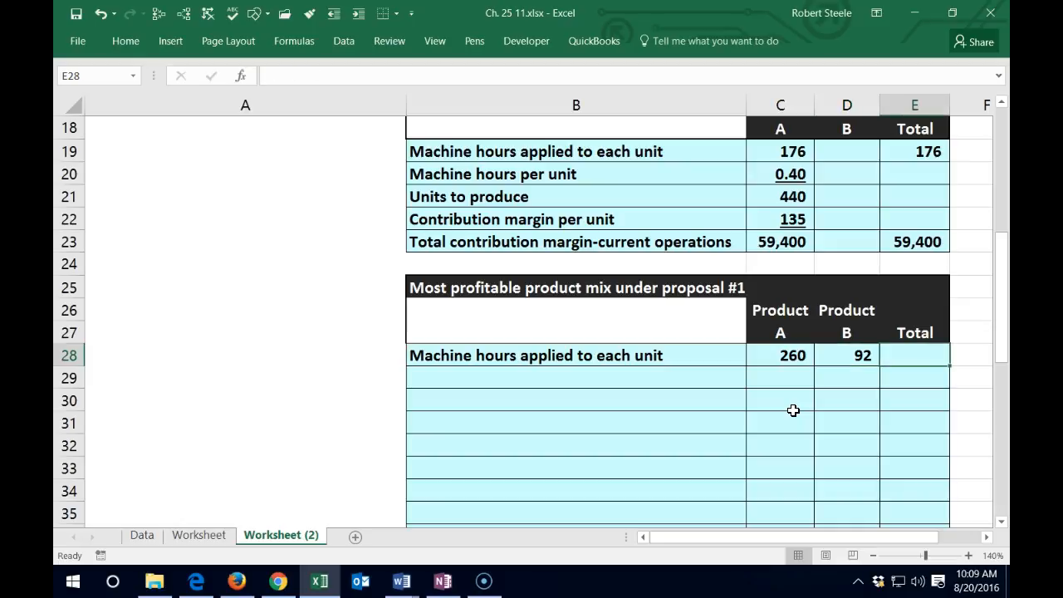
pyautogui.write('=')
pyautogui.press('Left')
pyautogui.press('Left')
pyautogui.write('+D28')
pyautogui.press('Return')
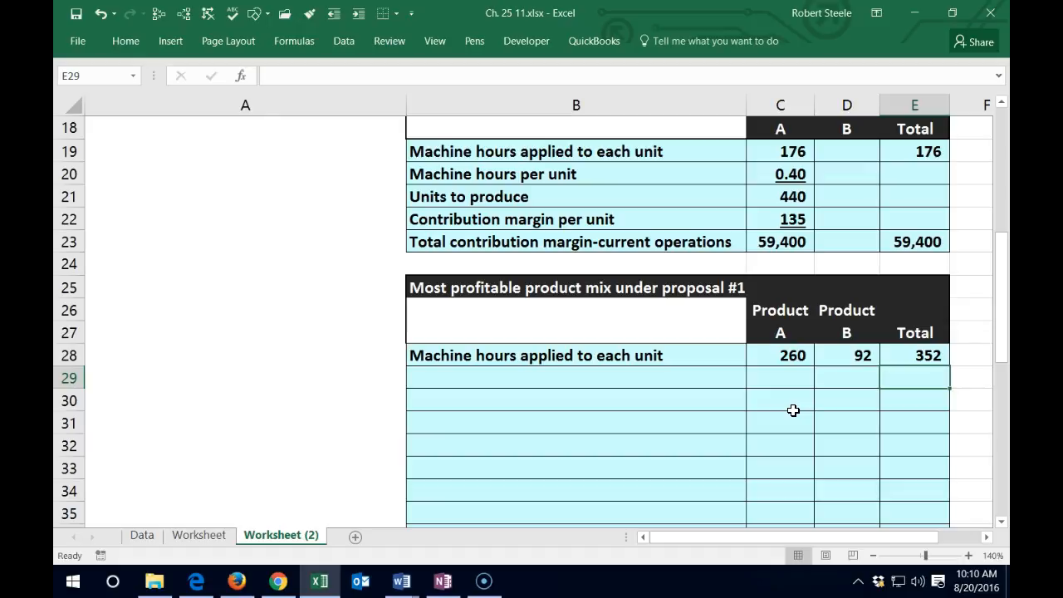
# Label row 29 Machine hours per unit and link Product A's value in C29 to C13
pyautogui.press('Left')
pyautogui.press('Left')
pyautogui.press('Left')
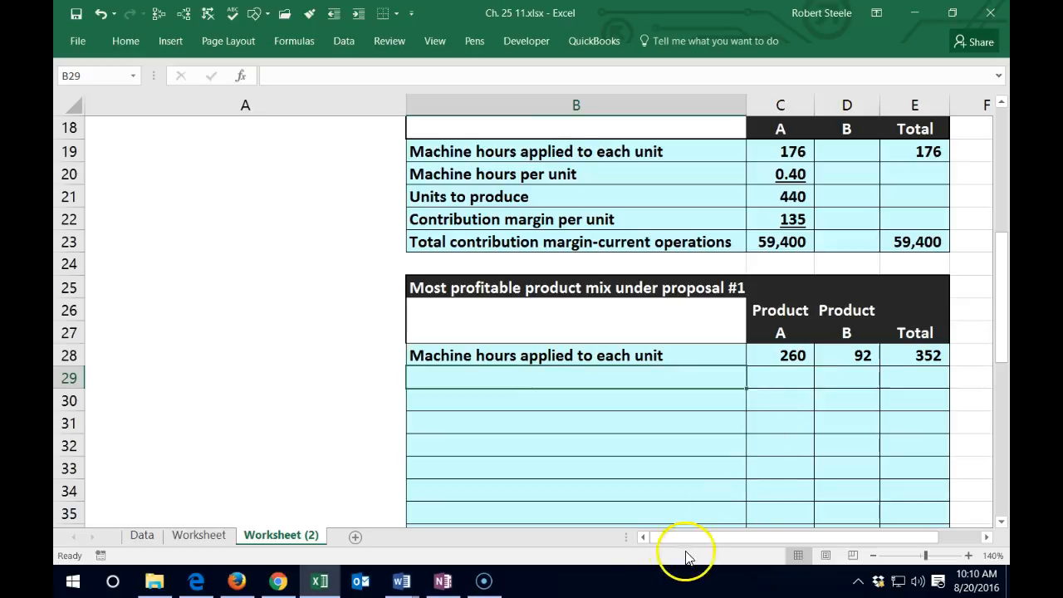
pyautogui.write('Machine hours per unit')
pyautogui.press('Tab')
pyautogui.write('=')
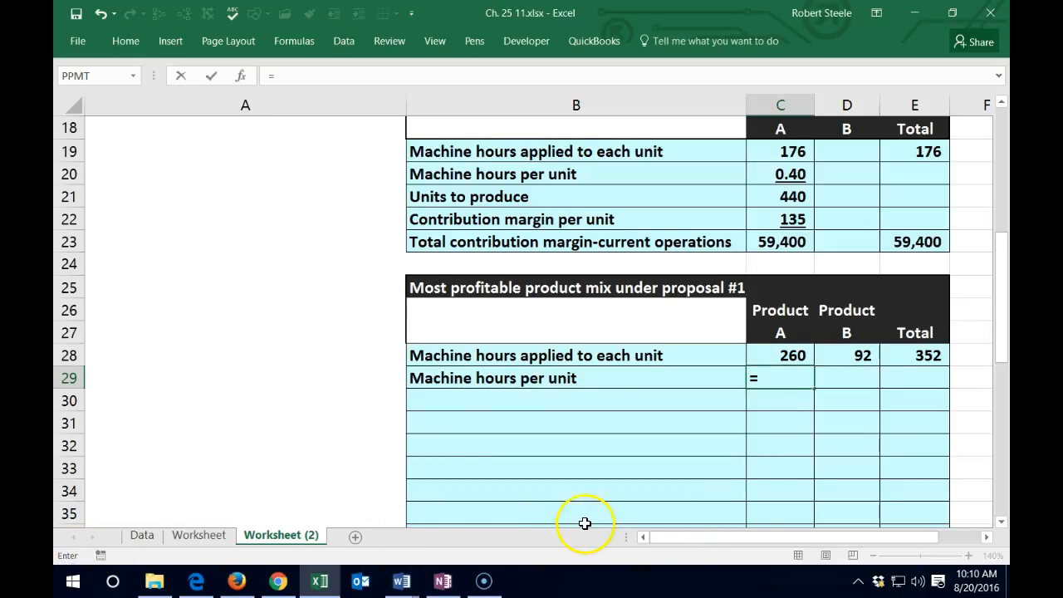
pyautogui.scroll(3, 588, 520)
pyautogui.click(772, 222)
pyautogui.hotkey('ctrl', 'Return')
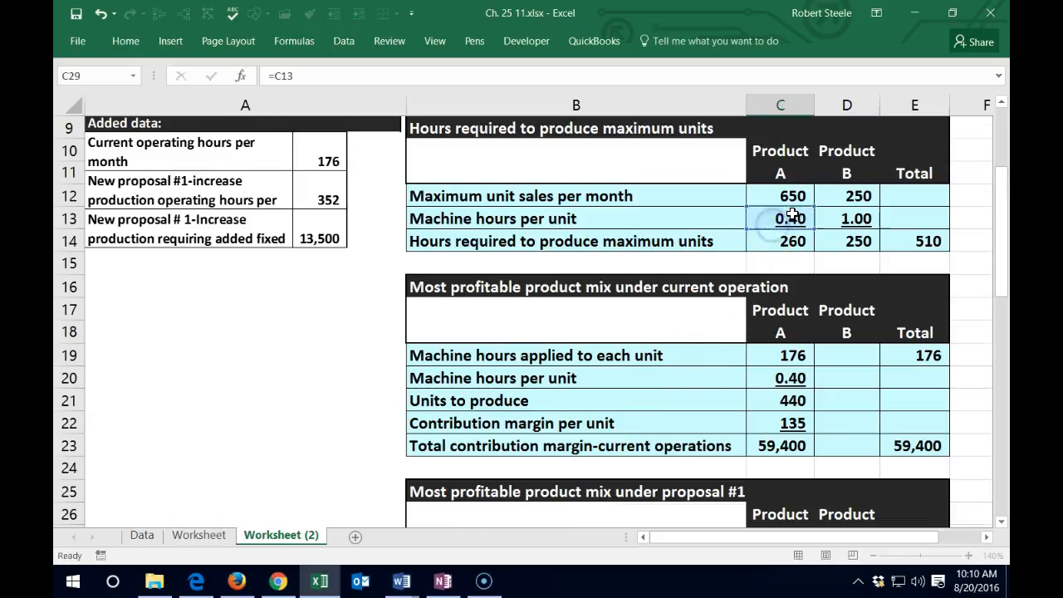
# Link Product B's machine hours per unit in D29 to D13
pyautogui.press('Tab')
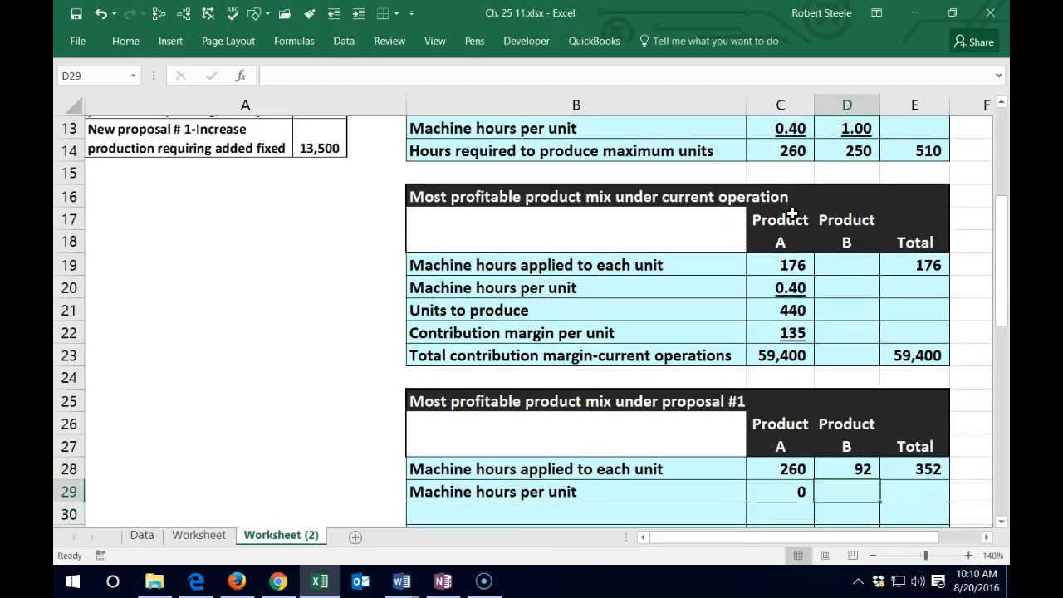
pyautogui.write('=')
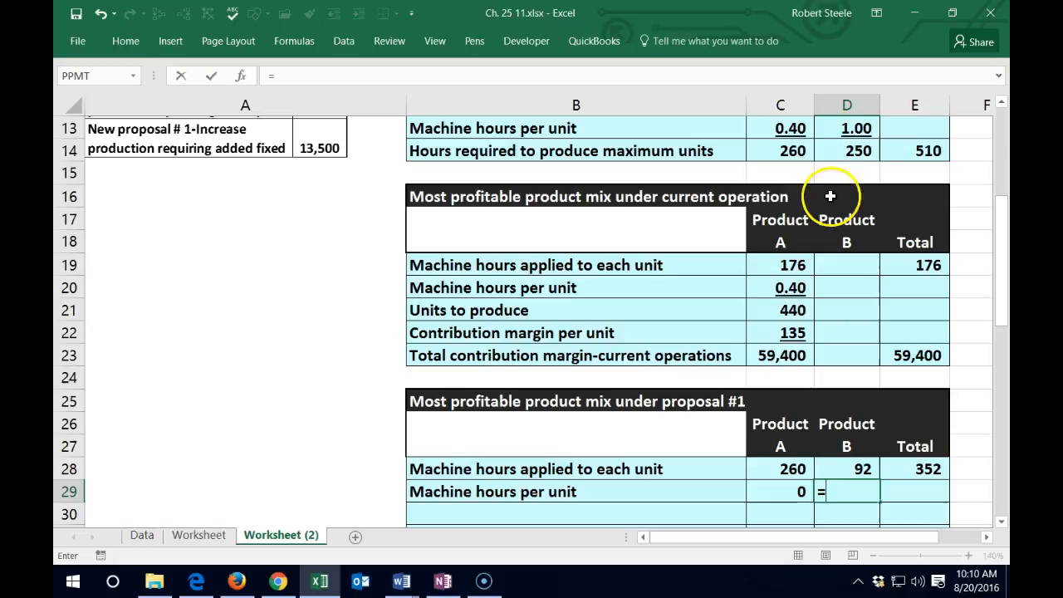
pyautogui.click(850, 123)
pyautogui.press('Return')
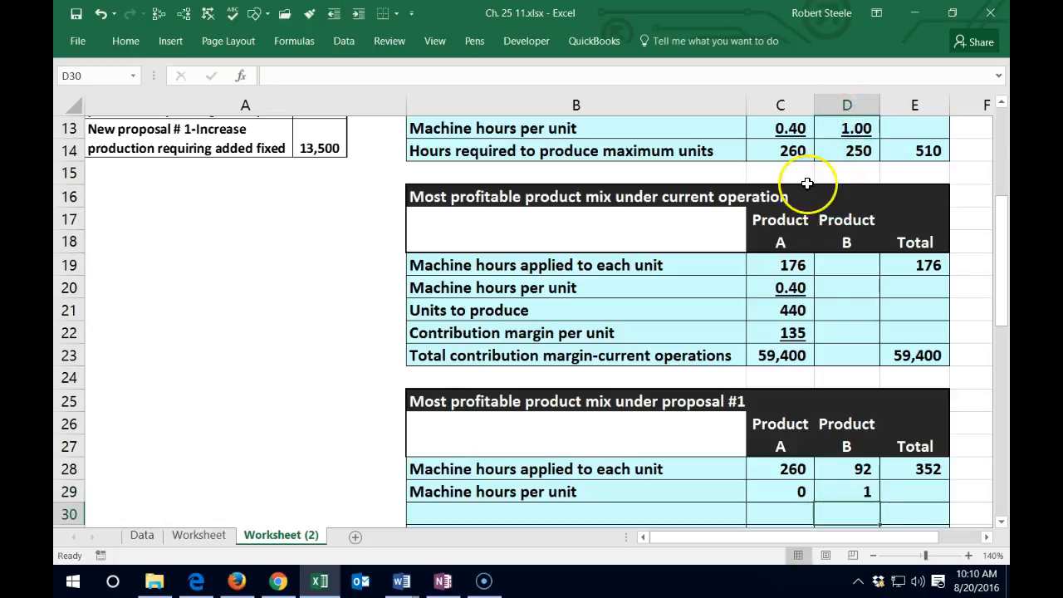
# Copy the two-decimal underlined formatting of C13:D13 onto the machine hours per unit in C29:D29
pyautogui.scroll(-1, 814, 354)
pyautogui.scroll(2, 814, 358)
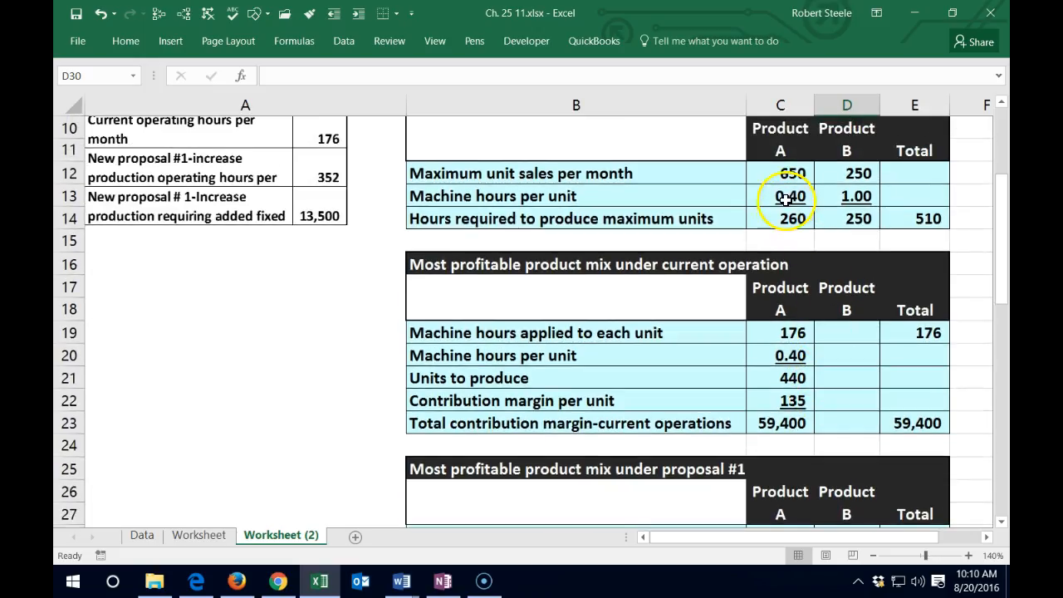
pyautogui.moveTo(790, 196); pyautogui.dragTo(849, 199)
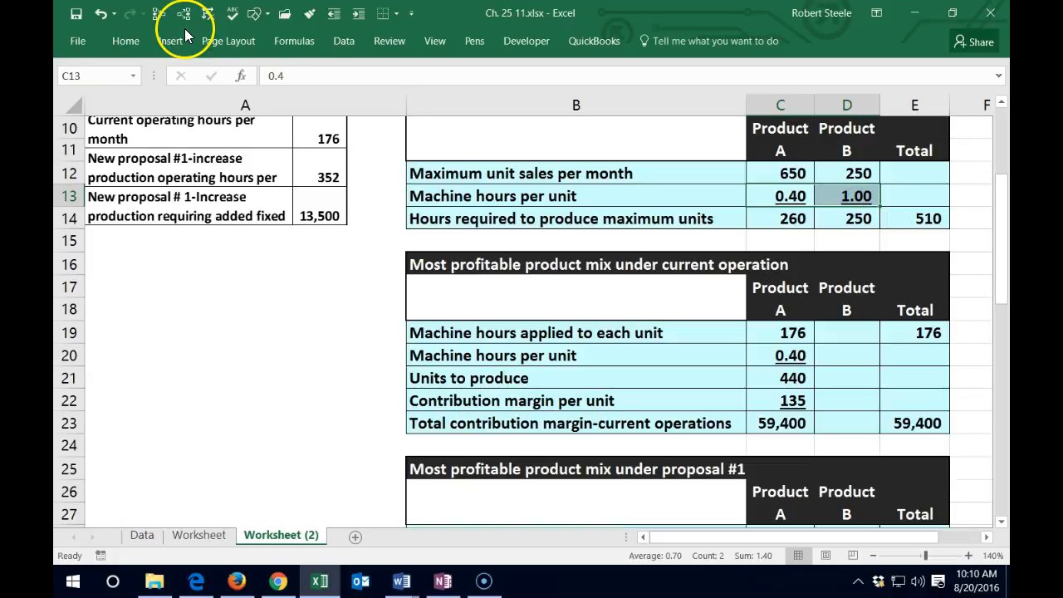
pyautogui.click(121, 42)
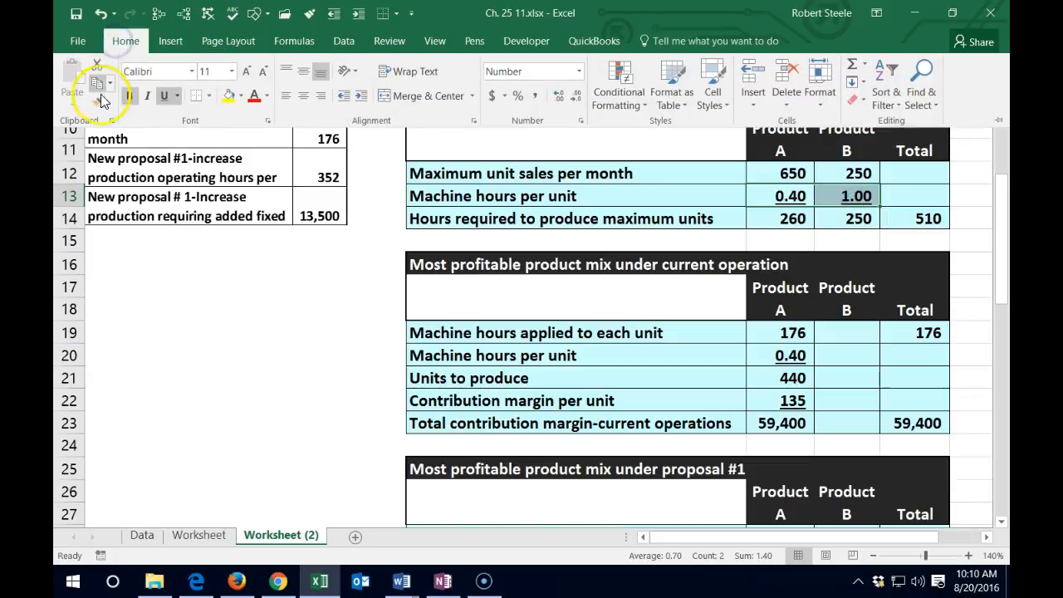
pyautogui.click(98, 98)
pyautogui.scroll(-3, 747, 357)
pyautogui.moveTo(781, 357); pyautogui.dragTo(838, 351)
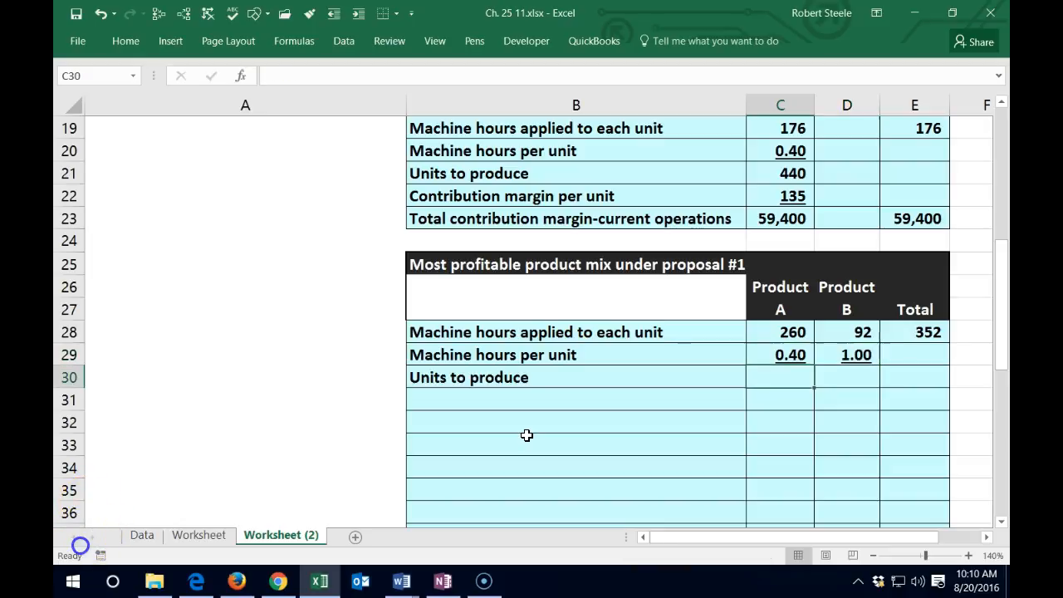
# Calculate Product A's units to produce under proposal #1 in C30 with =C28/C29
pyautogui.write('=')
pyautogui.click(782, 325)
pyautogui.write('/')
pyautogui.click(762, 348)
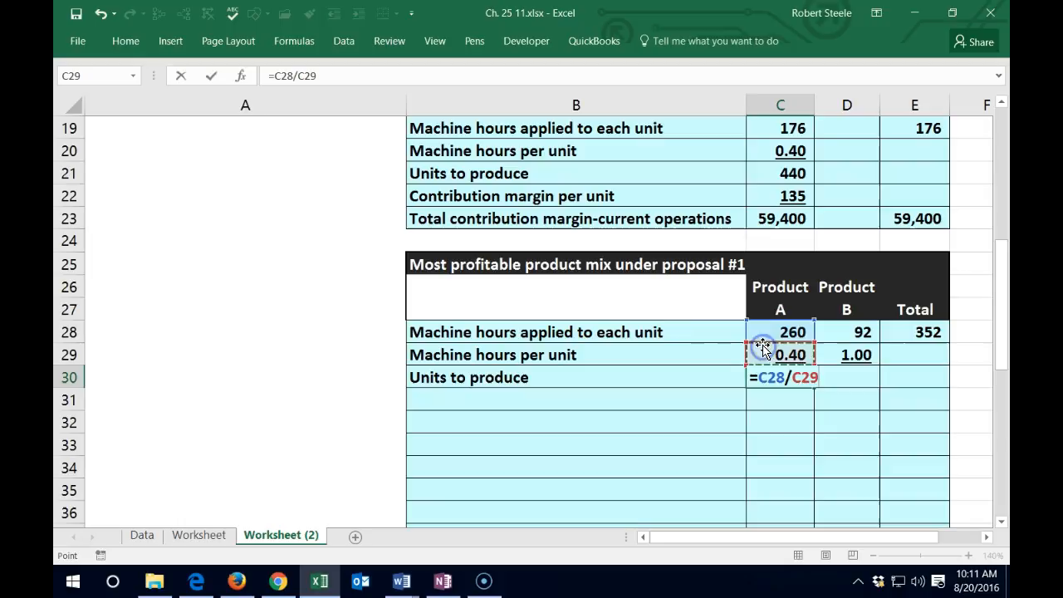
pyautogui.press('Return')
# Calculate Product B's units to produce under proposal #1 in D30 with =D28/D29
pyautogui.click(759, 379)
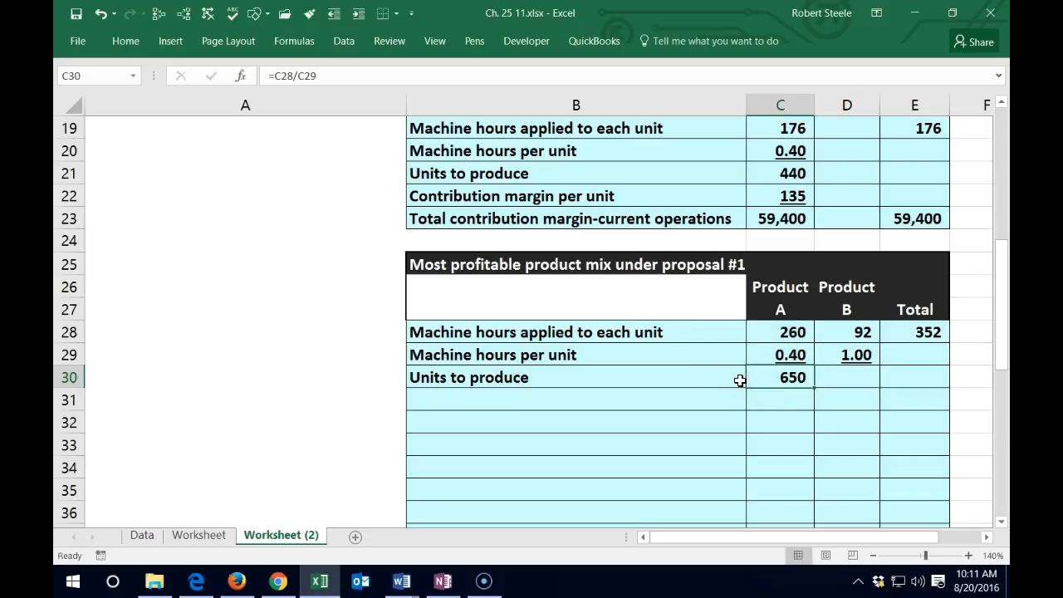
pyautogui.press('Right')
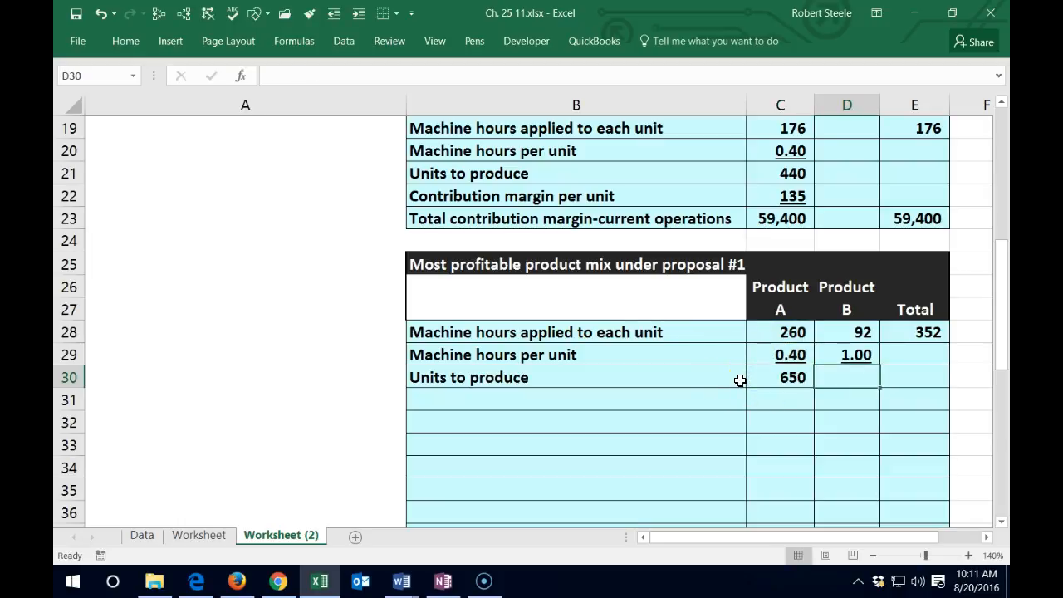
pyautogui.write('=')
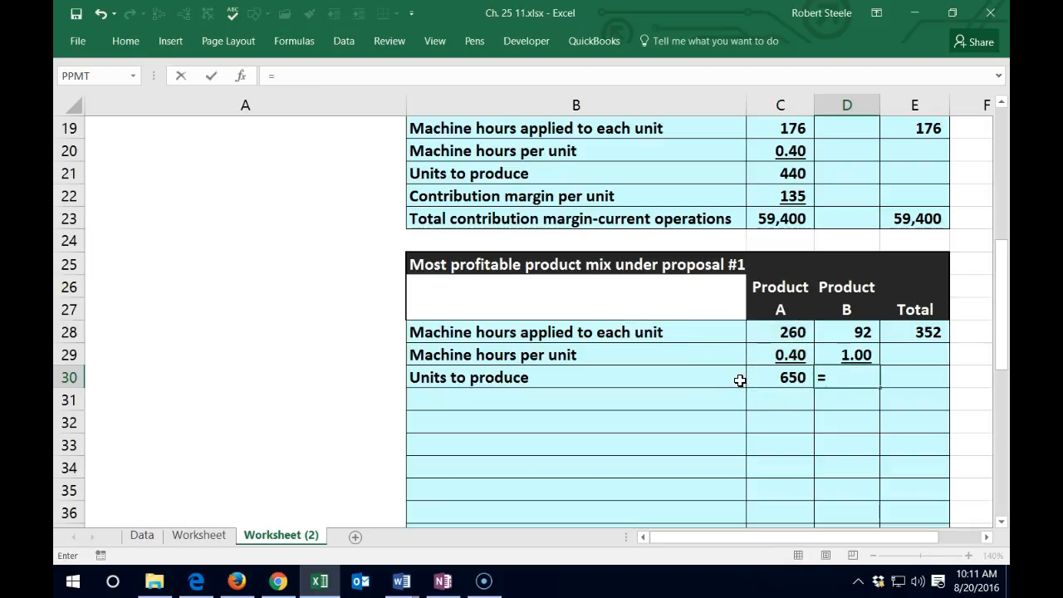
pyautogui.click(859, 331)
pyautogui.write('/')
pyautogui.click(846, 353)
pyautogui.press('Return')
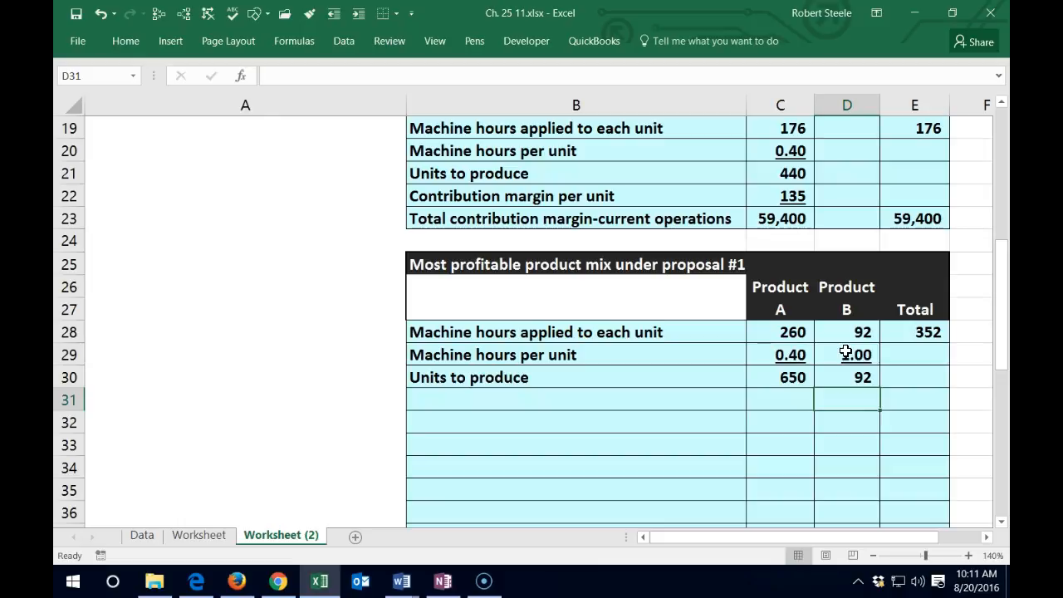
# Label row 31 of the proposal #1 table by linking B31 to the contribution margin per unit label in B22
pyautogui.press('Left')
pyautogui.press('Left')
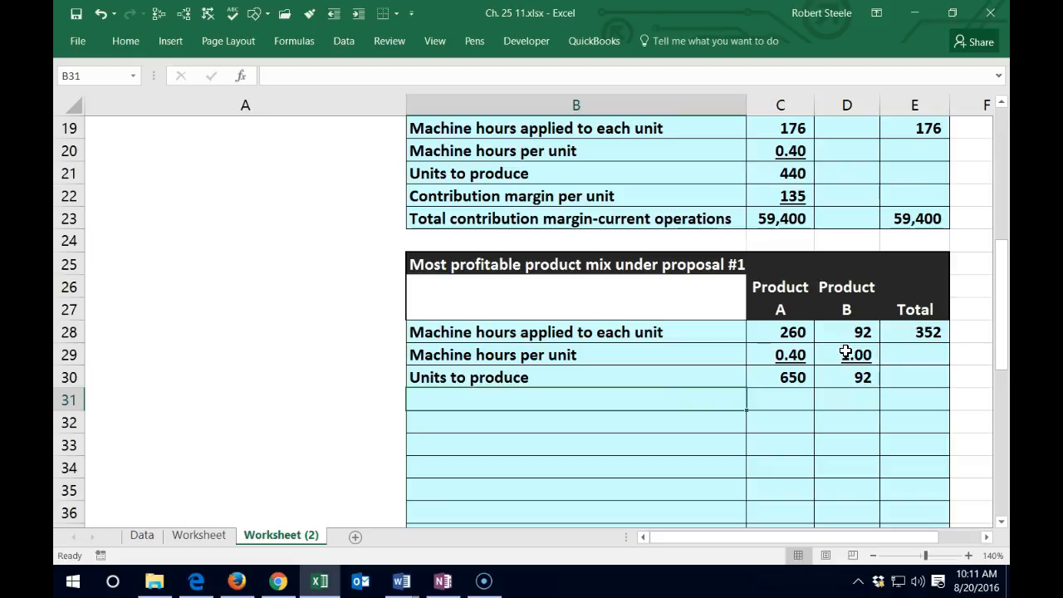
pyautogui.write('=')
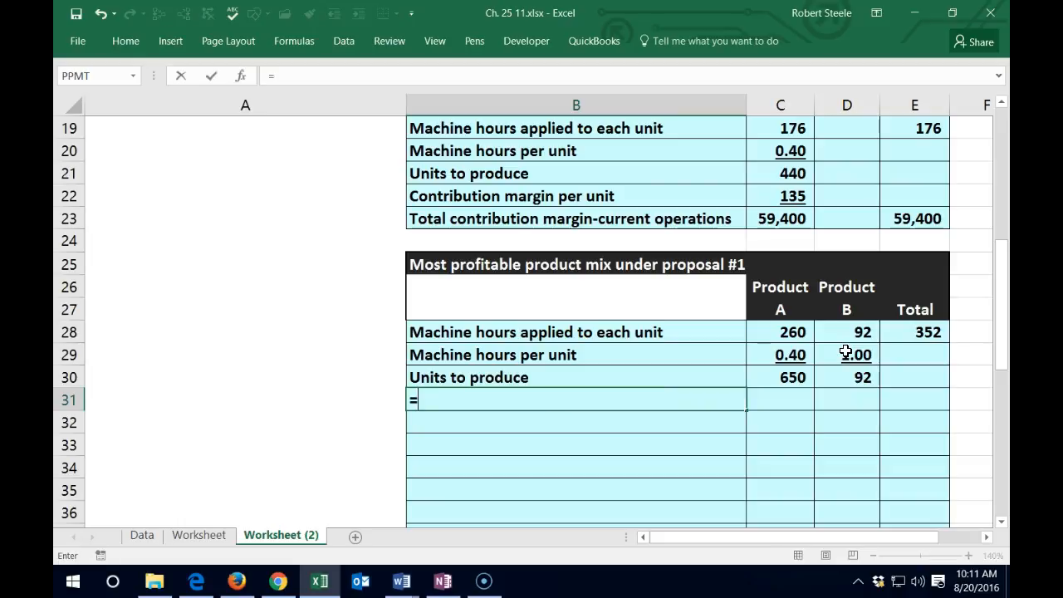
pyautogui.click(607, 203)
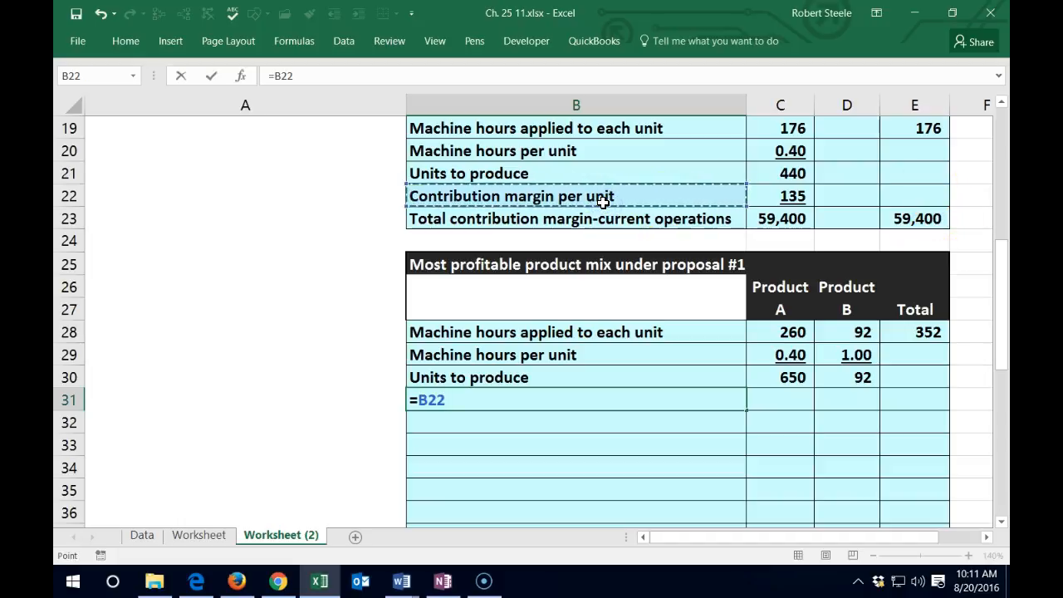
pyautogui.press('Tab')
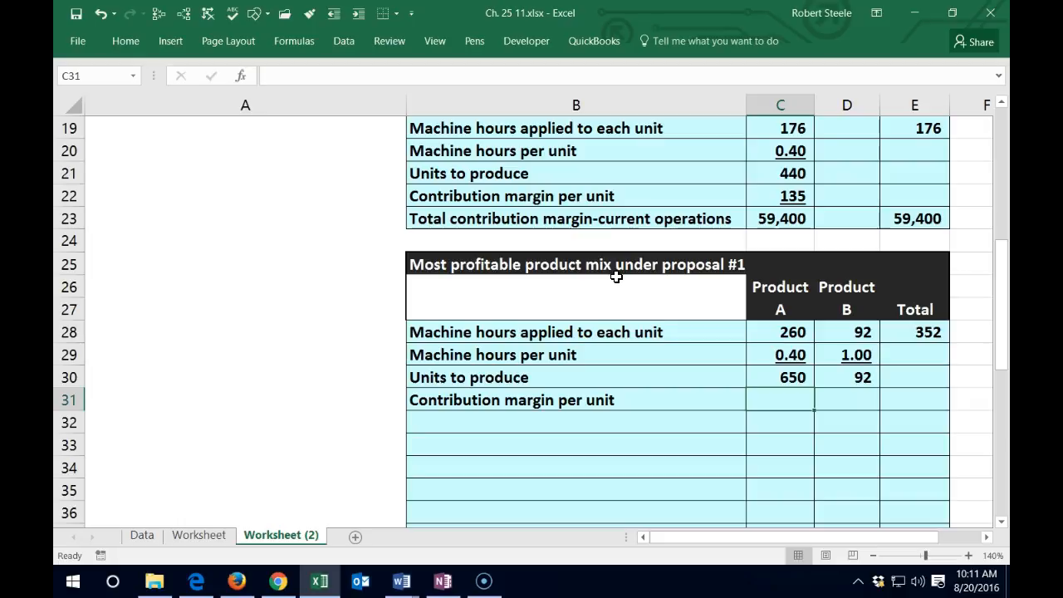
# Link Product A's contribution margin per unit in C31 to C22
pyautogui.write('=')
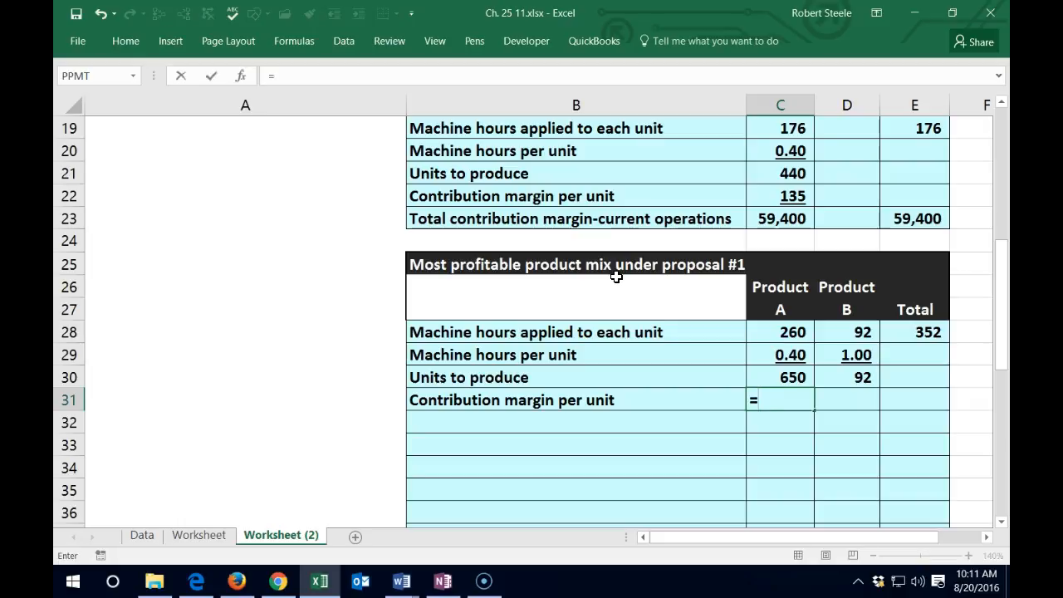
pyautogui.click(767, 197)
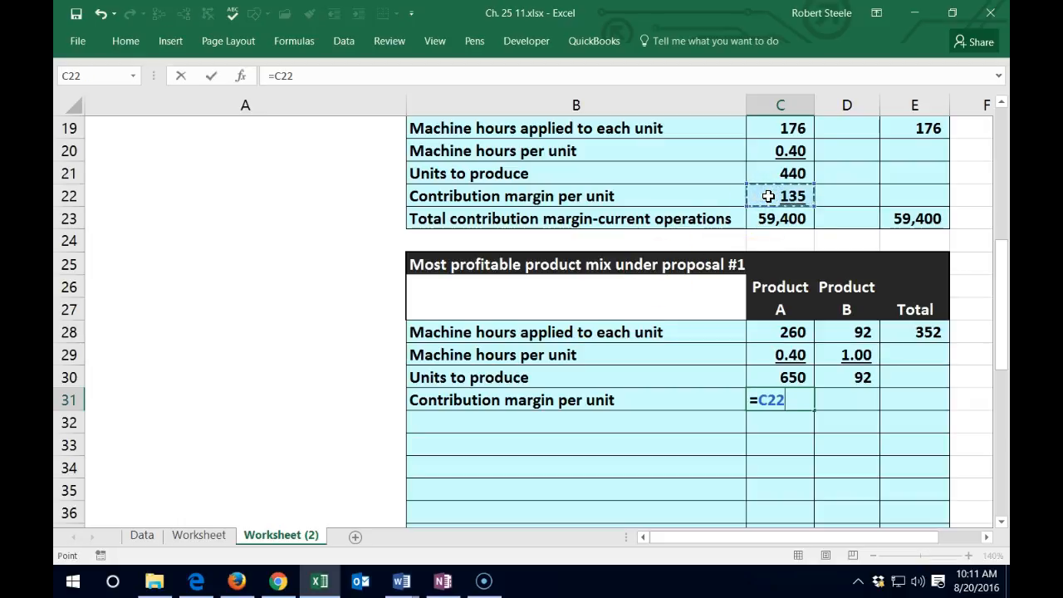
pyautogui.press('Tab')
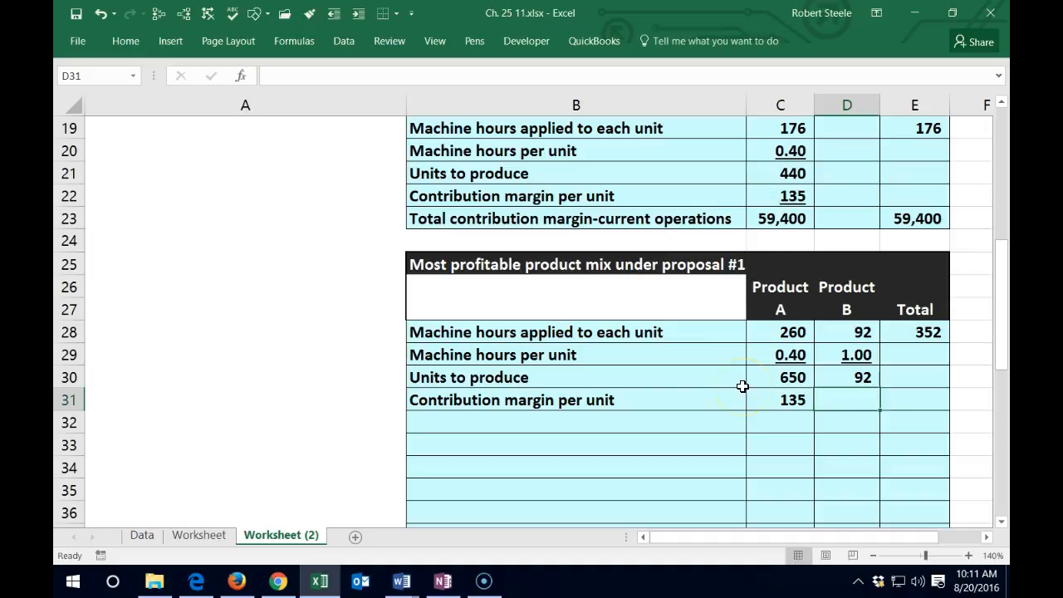
# Link Product B's contribution margin per unit in D31 to D5
pyautogui.write('=')
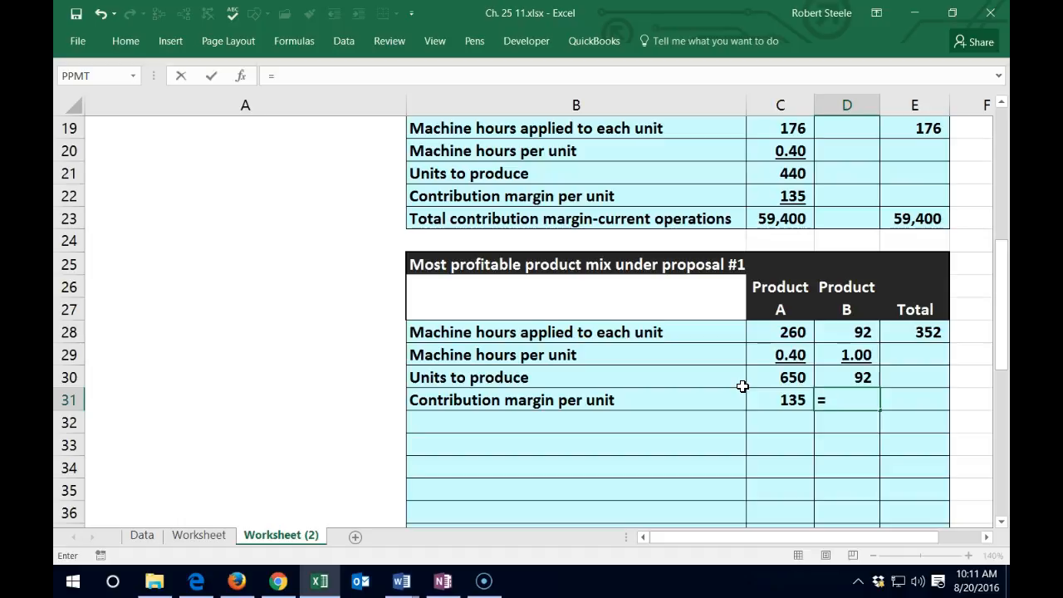
pyautogui.scroll(5, 743, 387)
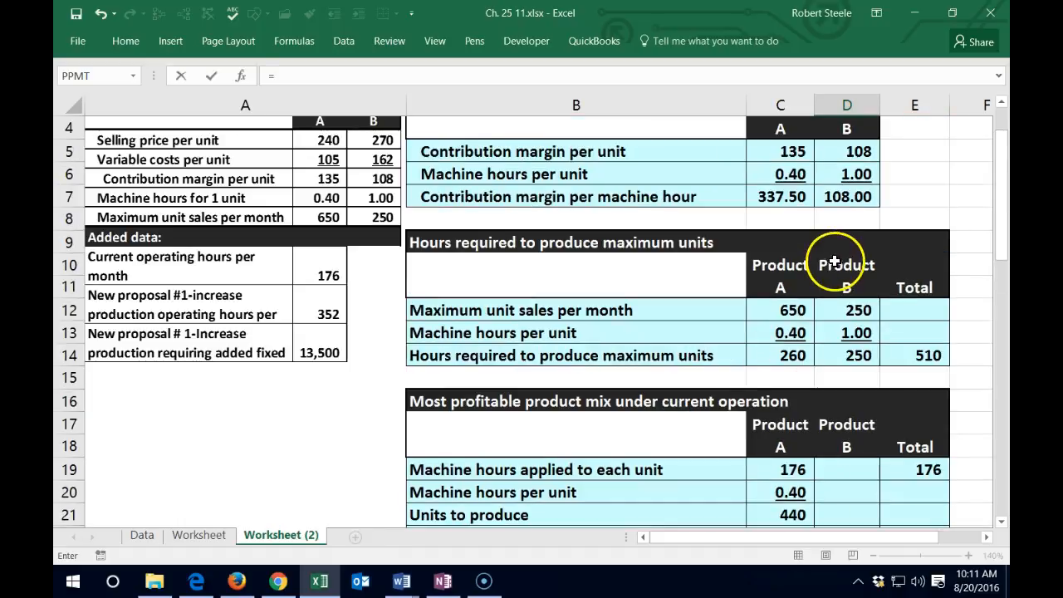
pyautogui.click(852, 148)
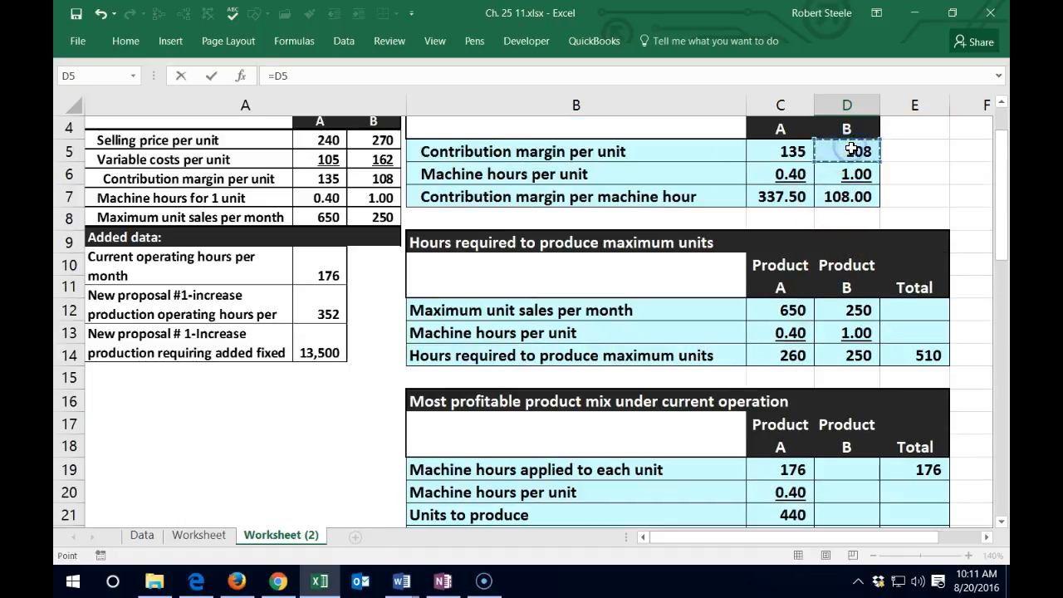
pyautogui.press('Return')
# Format the contribution margins per unit in C31:D31 with two decimal places and an underline
pyautogui.scroll(-2, 850, 357)
pyautogui.moveTo(800, 356); pyautogui.dragTo(821, 358)
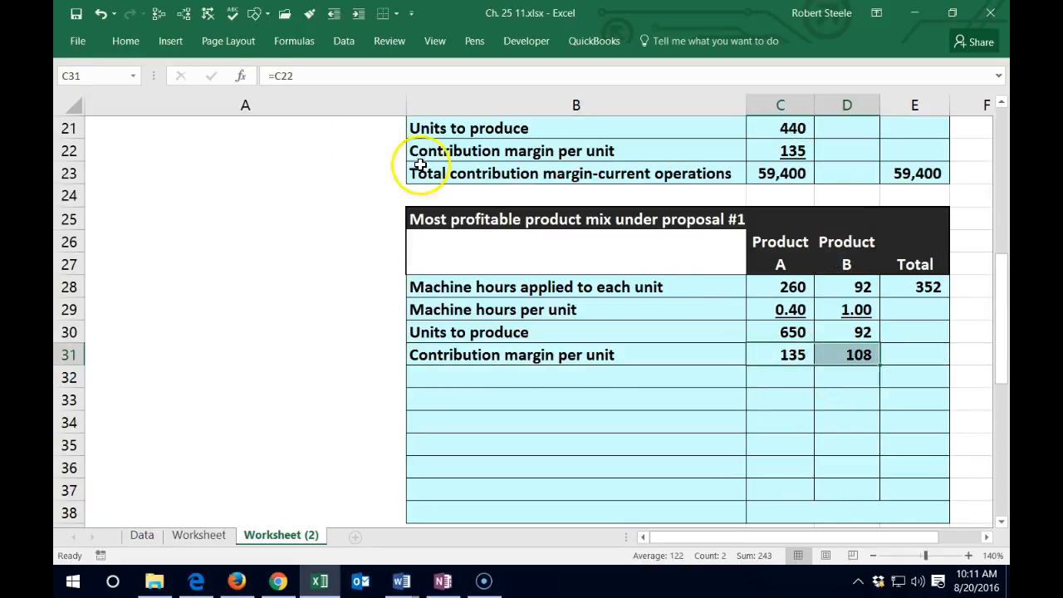
pyautogui.click(125, 41)
pyautogui.click(98, 103)
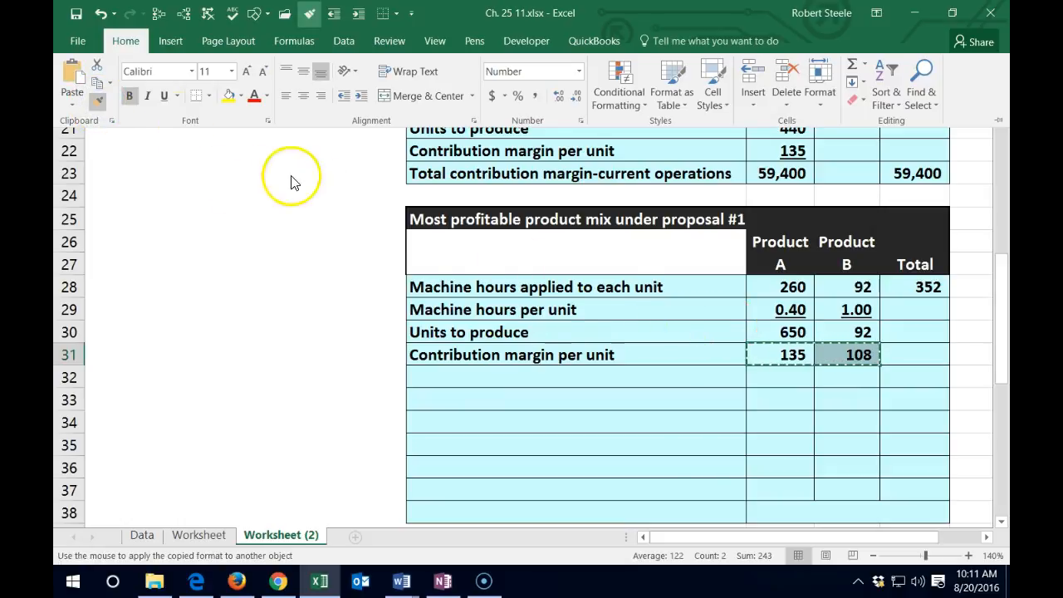
pyautogui.click(98, 101)
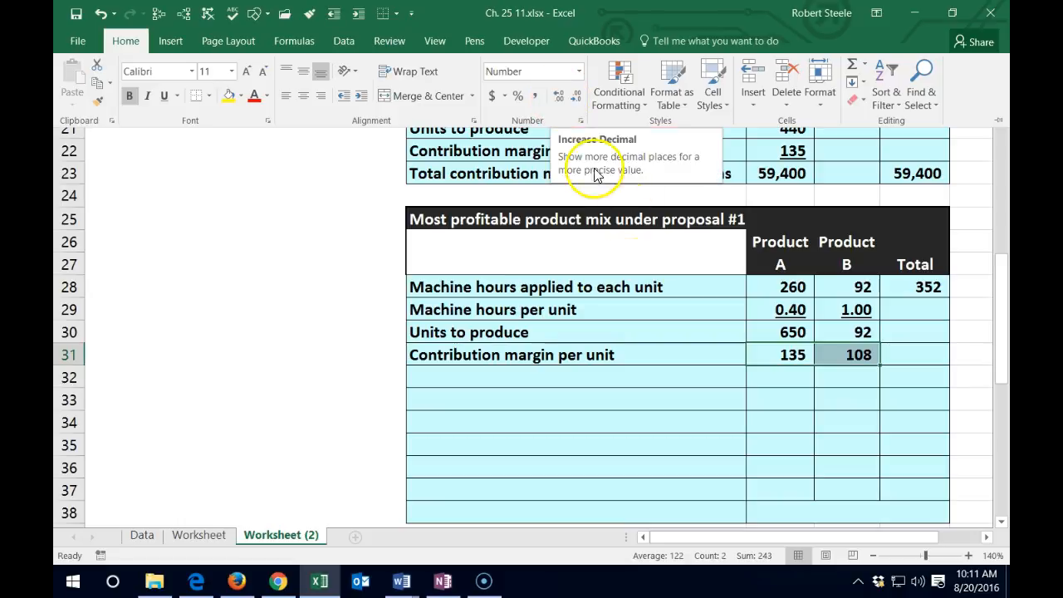
pyautogui.click(556, 103)
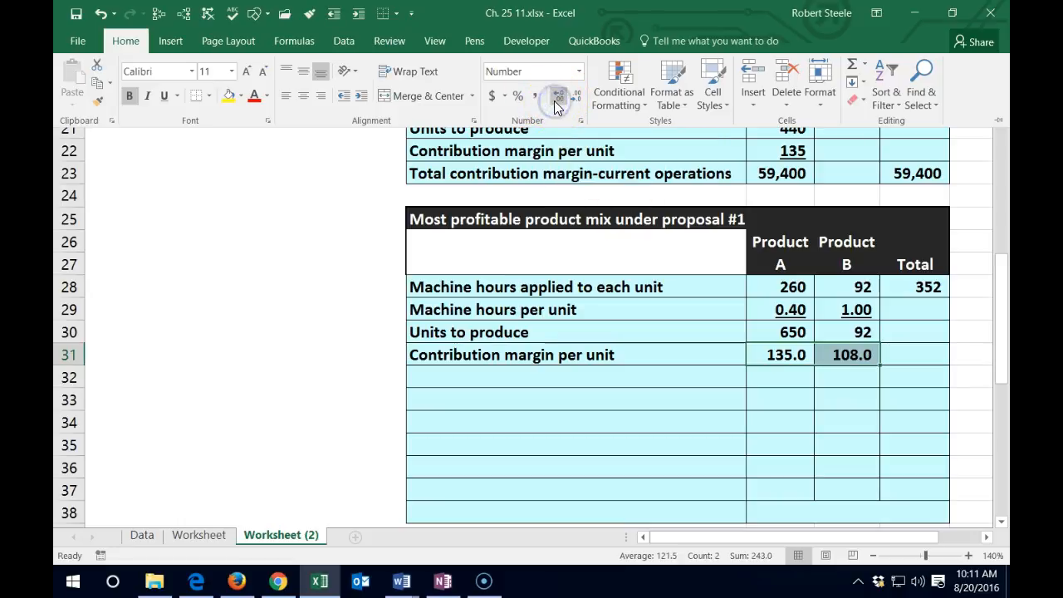
pyautogui.click(557, 105)
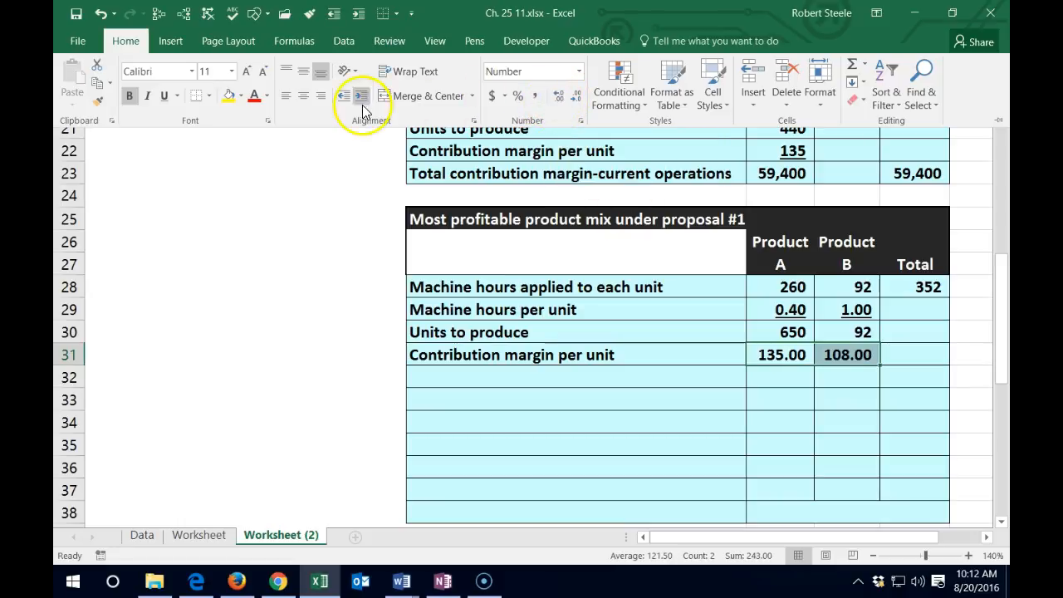
pyautogui.click(166, 96)
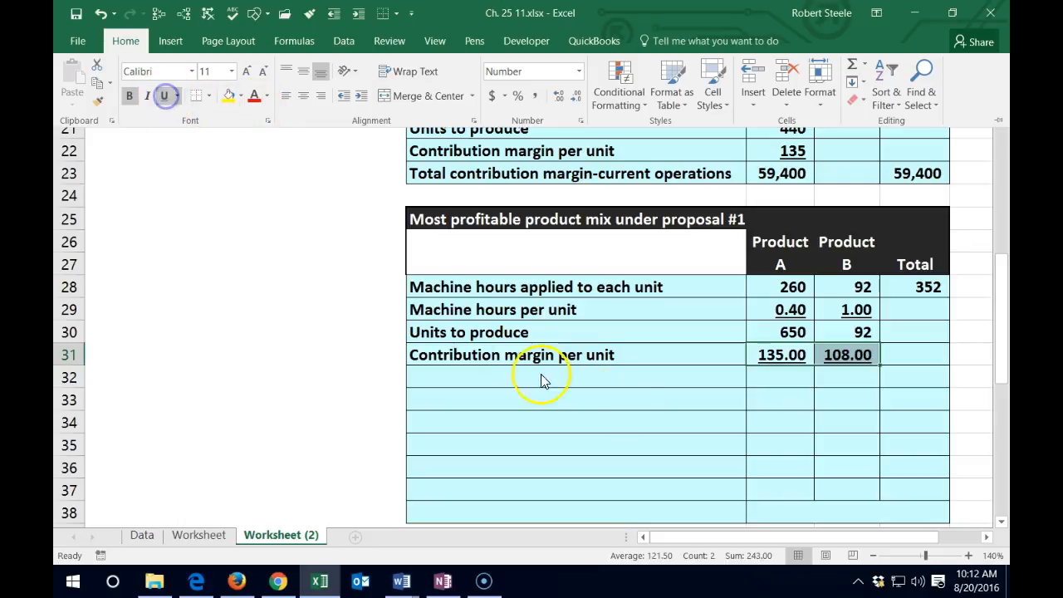
pyautogui.click(540, 378)
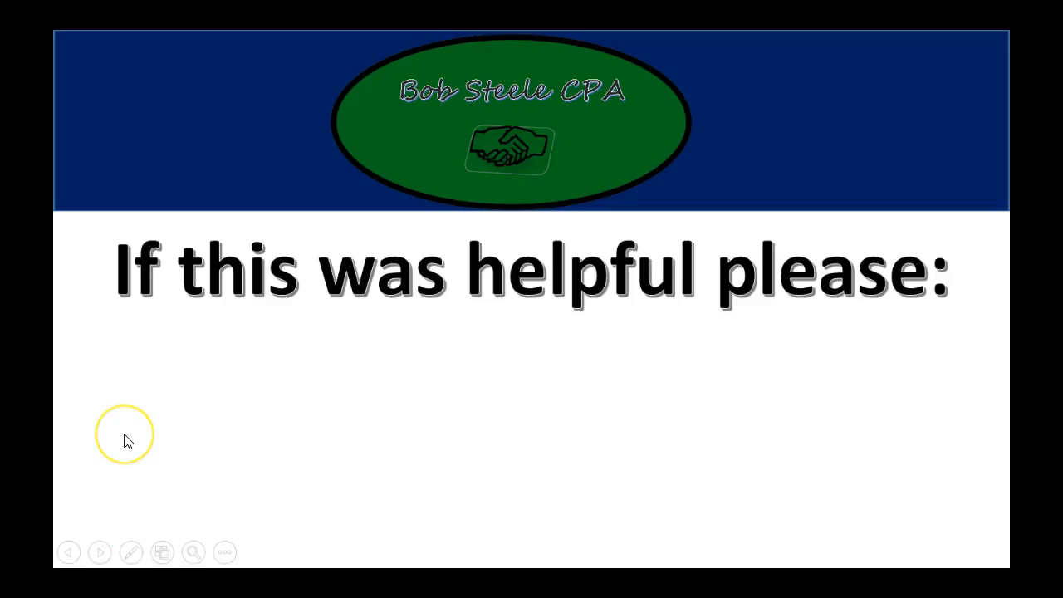